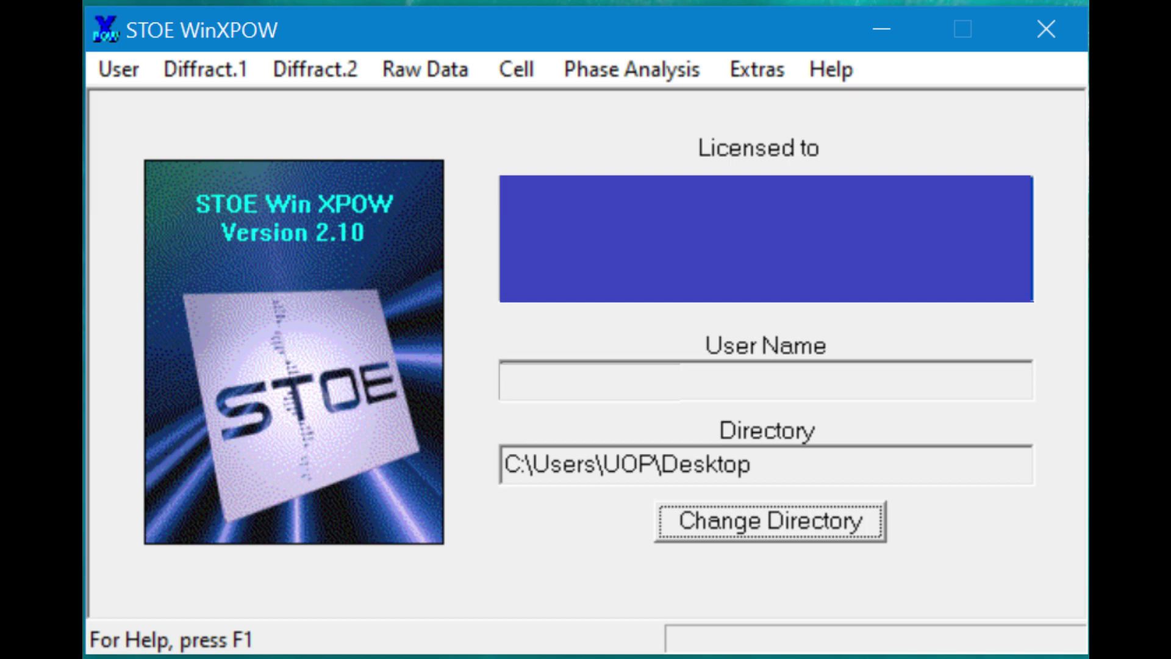
Step: Open the Raw Data menu in the STOE WinXPOW main window
left_click(421, 72)
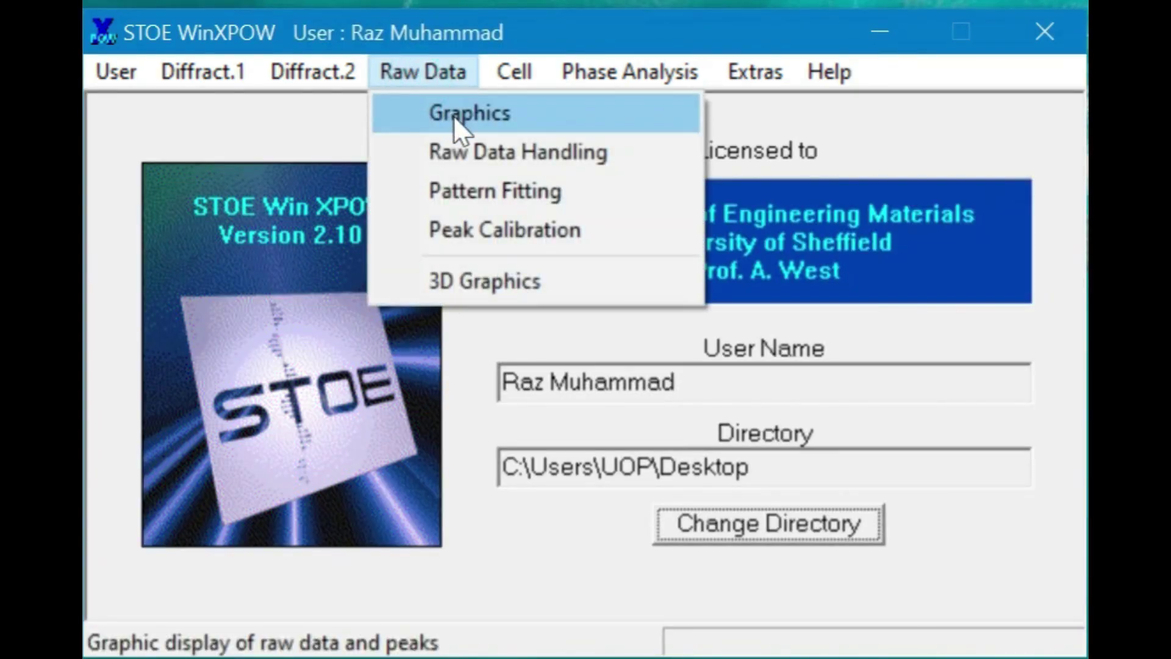
Step: In Raw Data Handling, import file 111 as ASCII X/Y and save it as 111.raw
left_click(469, 150)
left_click(75, 49)
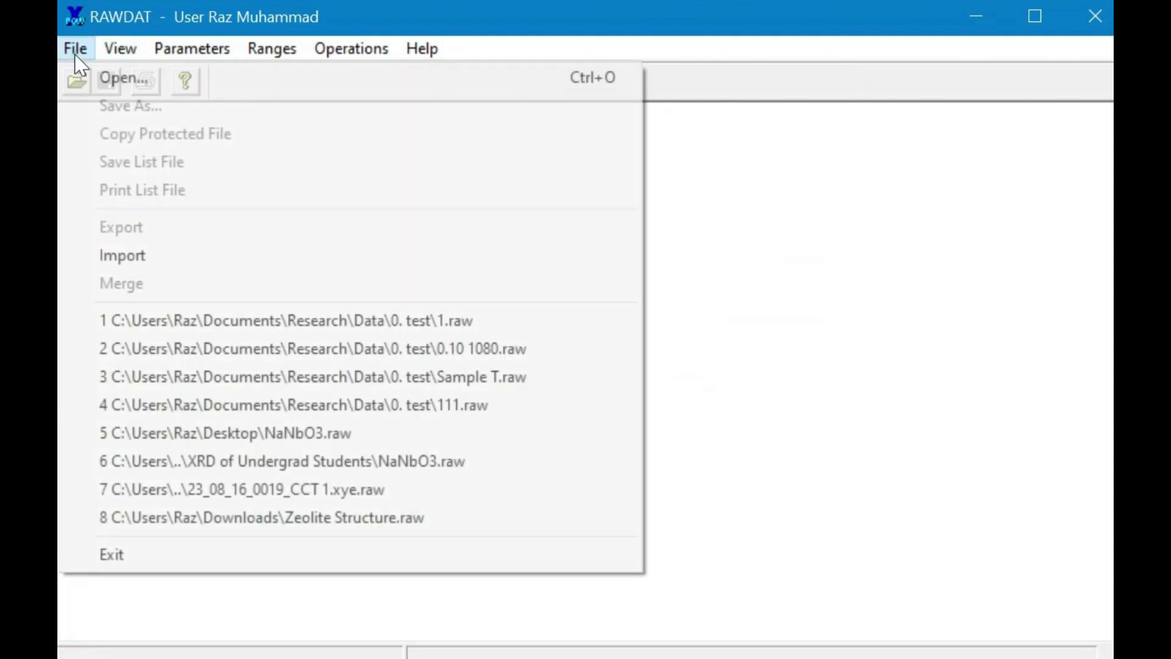
left_click(140, 254)
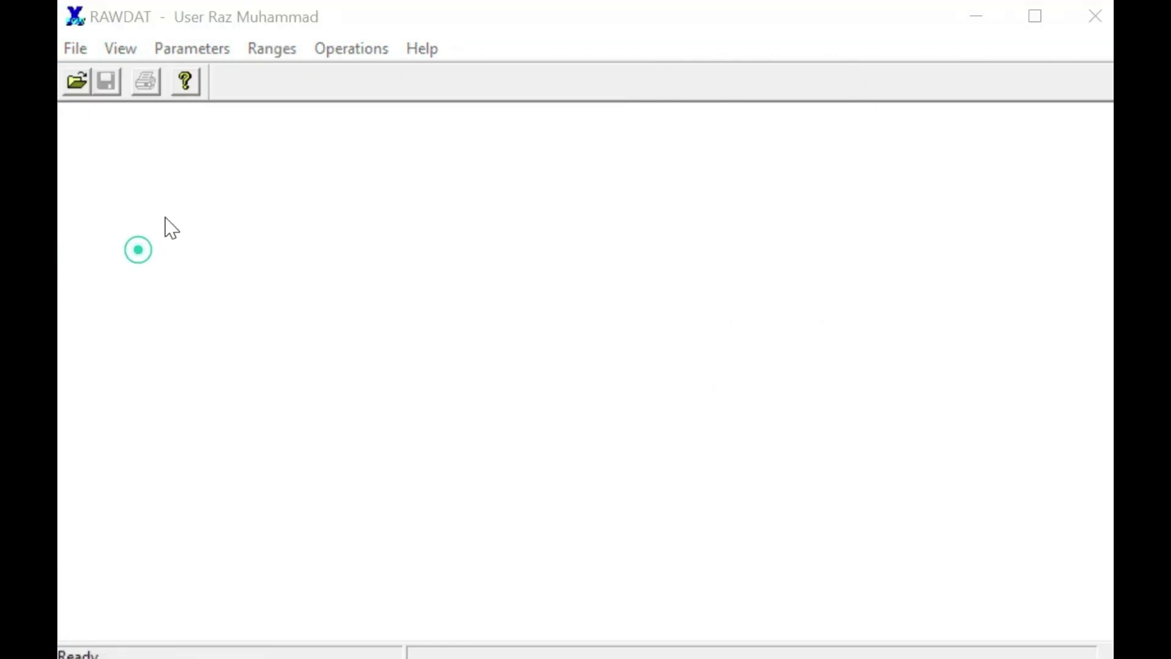
left_click(498, 477)
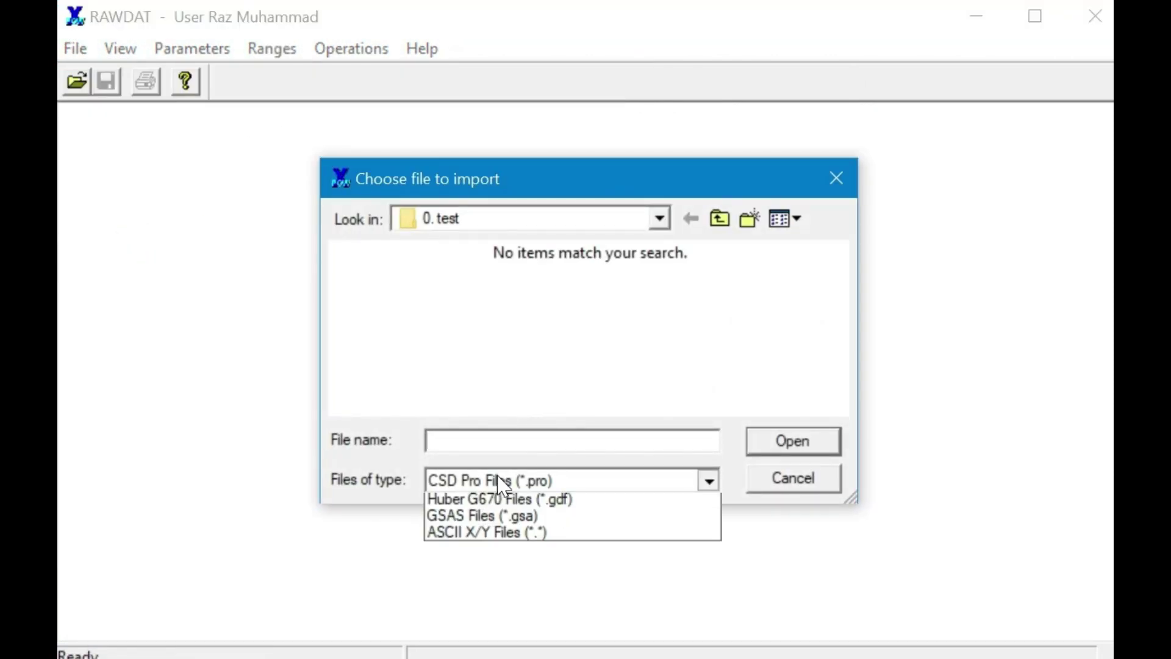
left_click(489, 587)
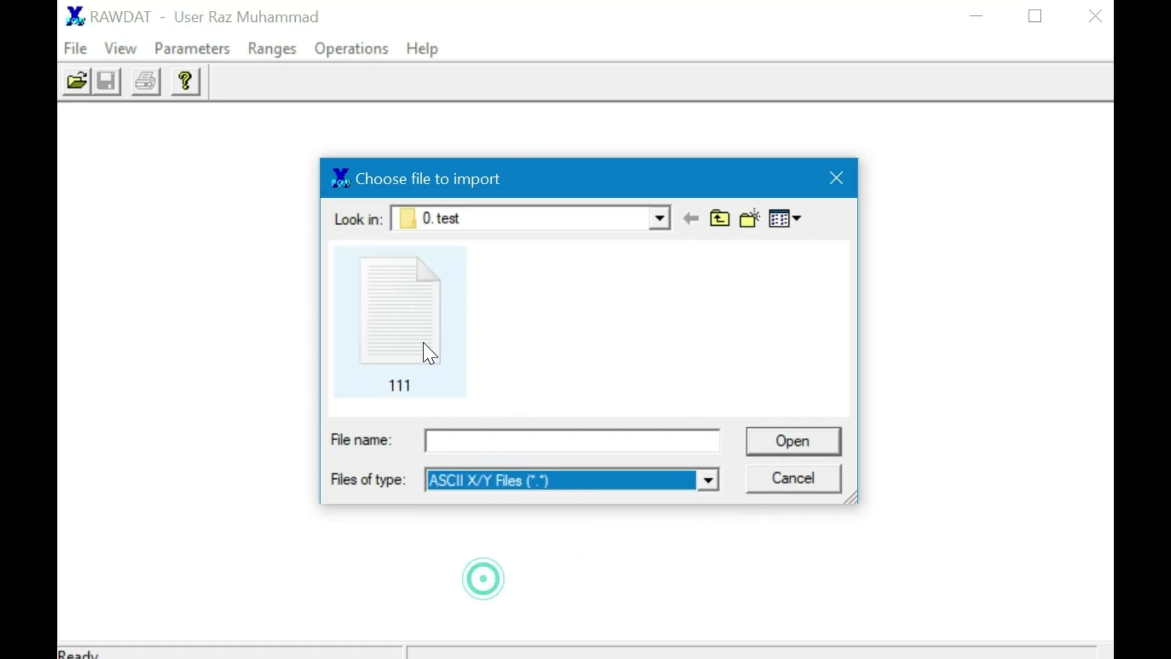
left_click(397, 324)
left_click(394, 316)
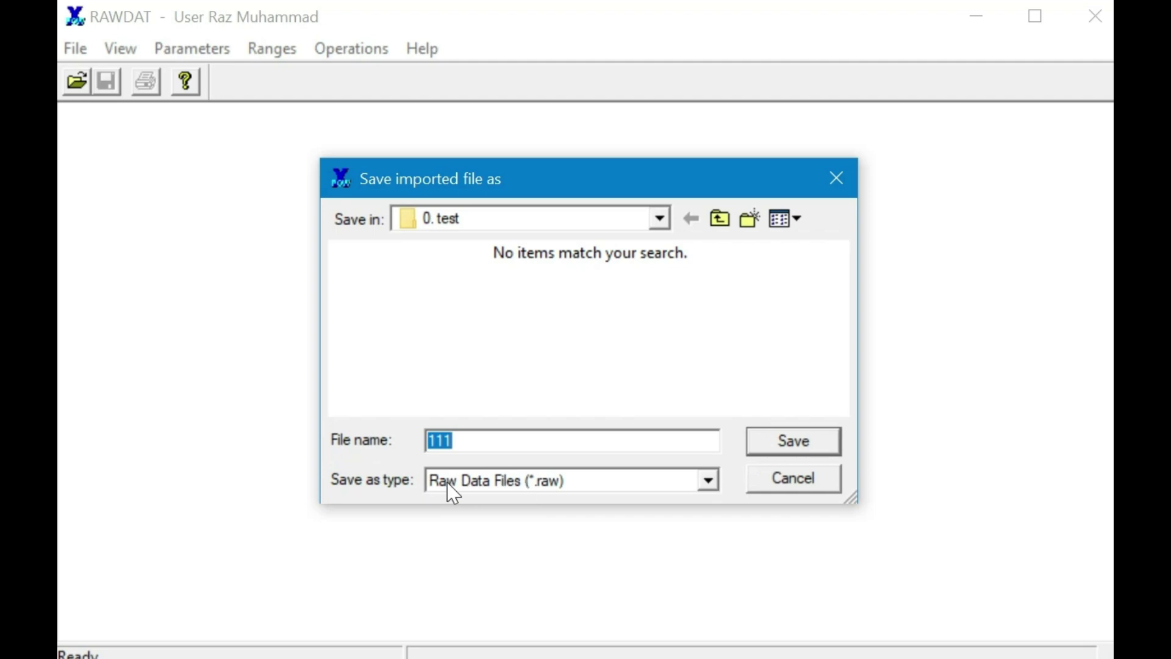
left_click(792, 444)
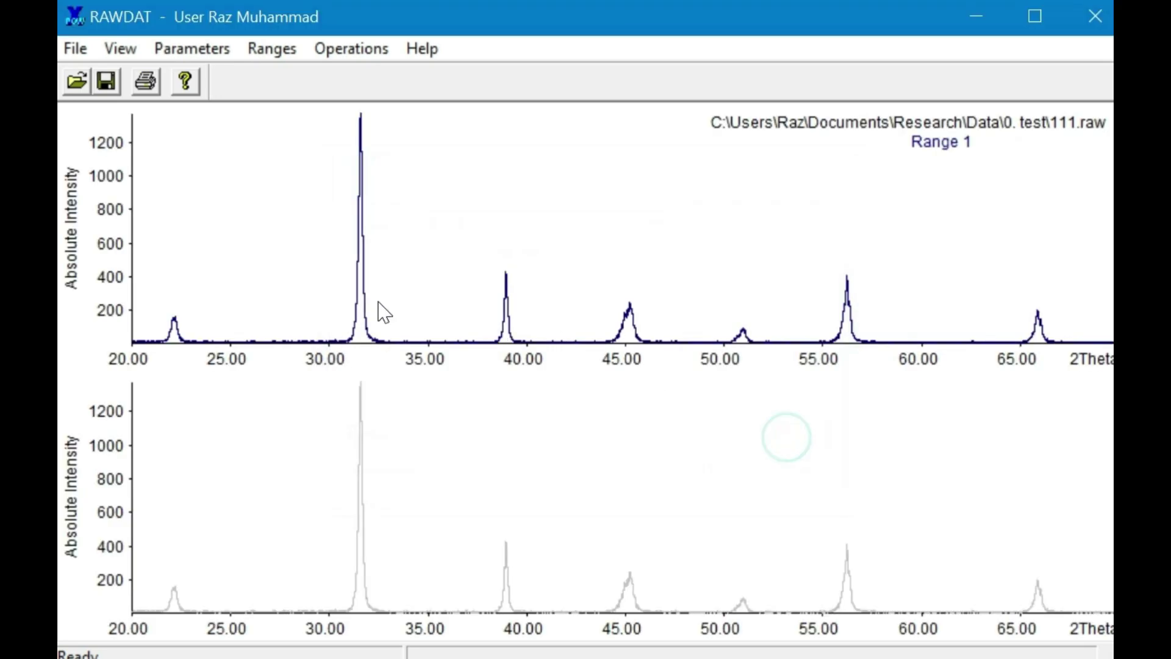
Step: Close raw data handling and plot pattern 111 in the Raw Data Graphics viewer
left_click(1094, 8)
left_click(417, 78)
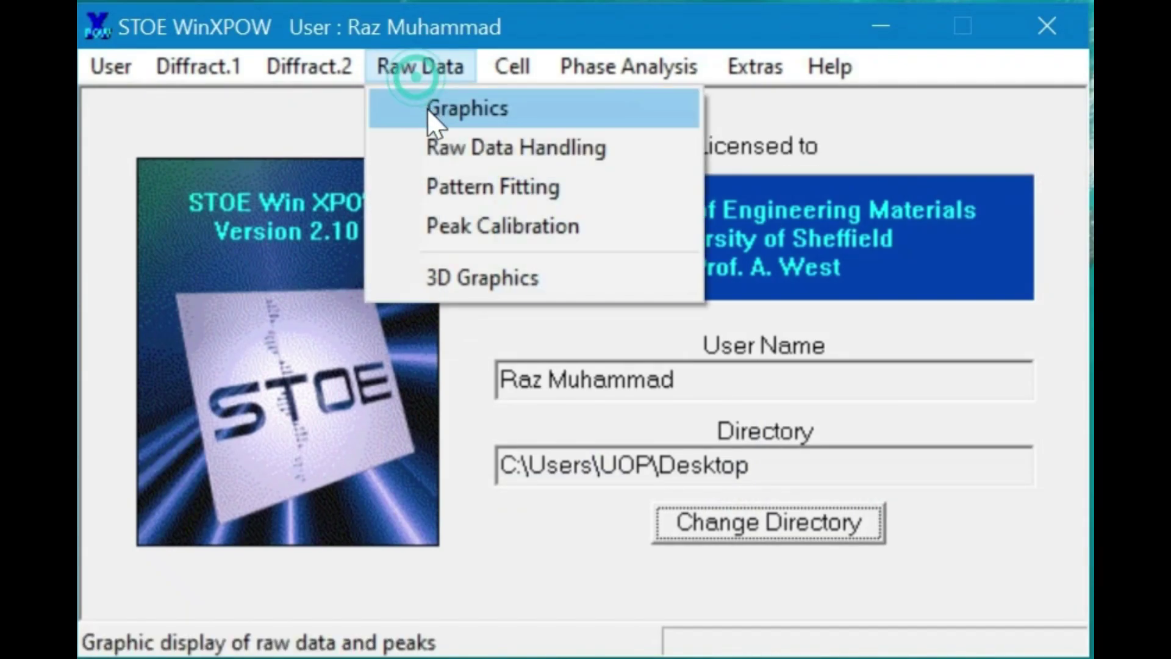
left_click(429, 110)
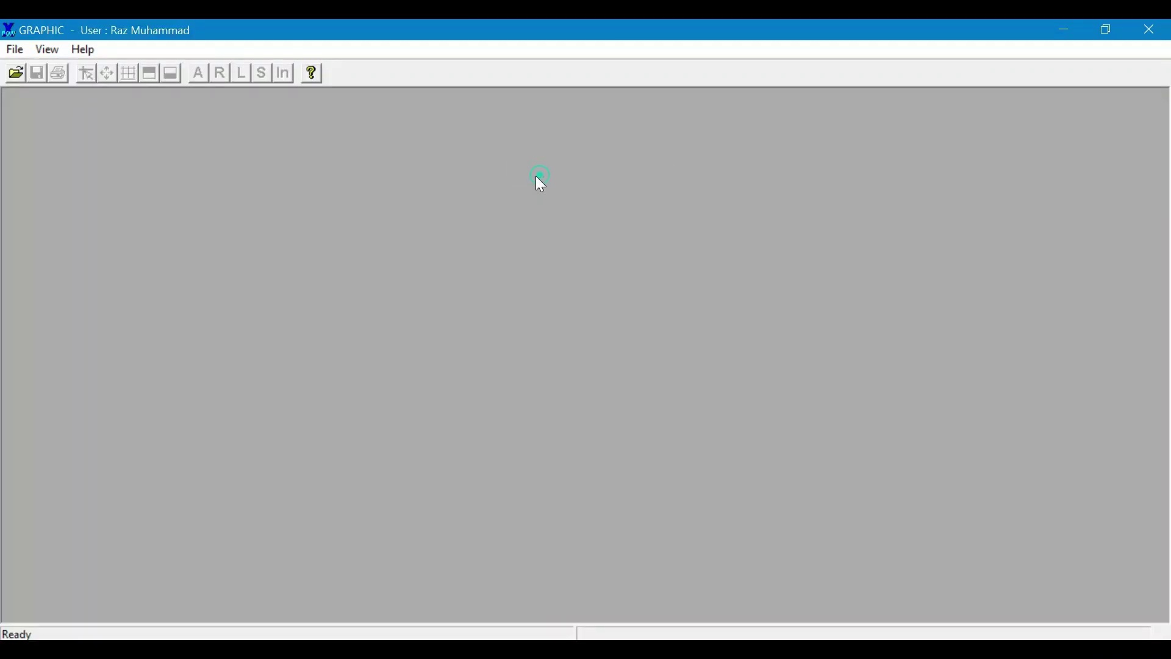
left_click(15, 75)
double_click(466, 316)
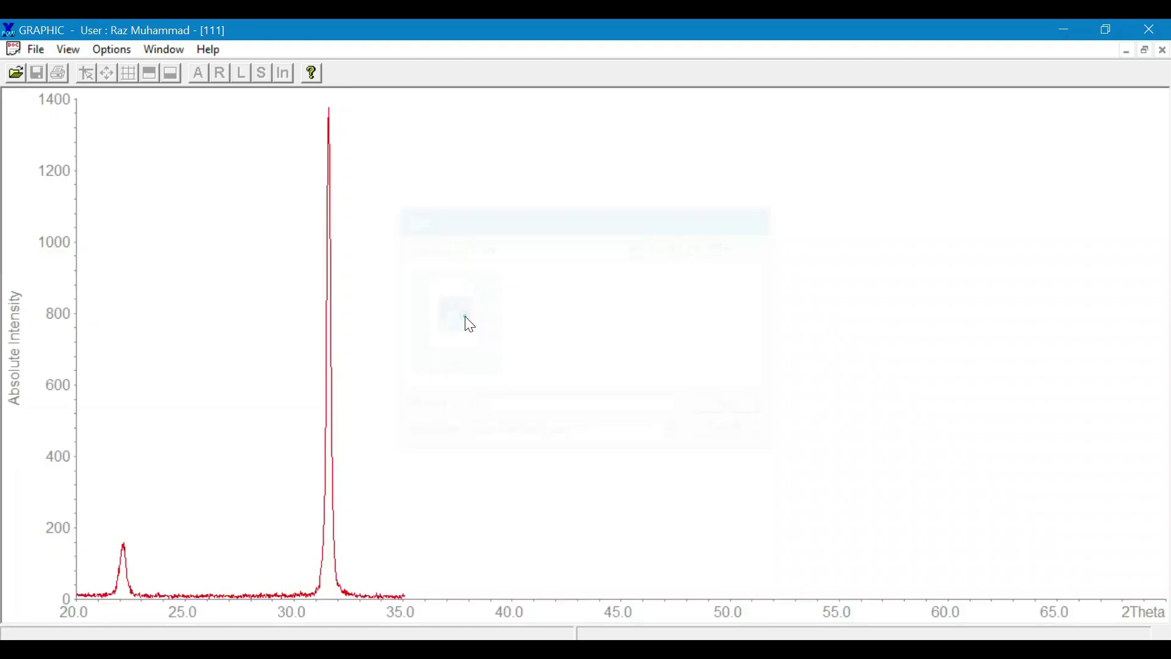
Step: Add pattern 111 as the second and third offset curves
left_click(160, 49)
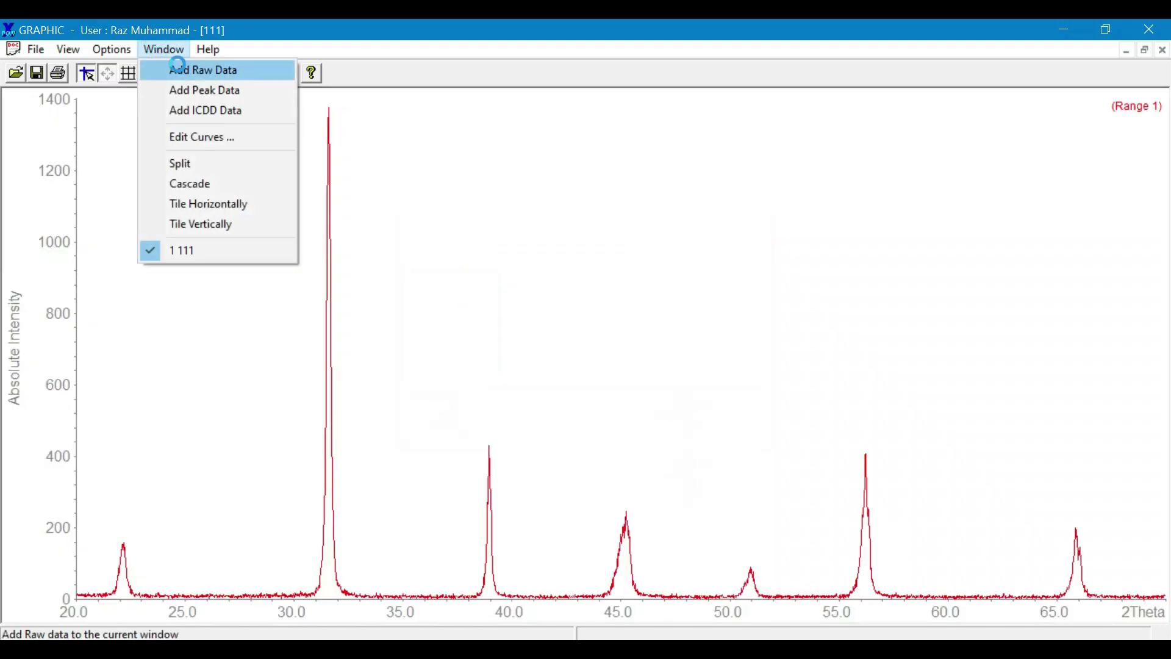
left_click(176, 64)
left_click(451, 321)
double_click(451, 320)
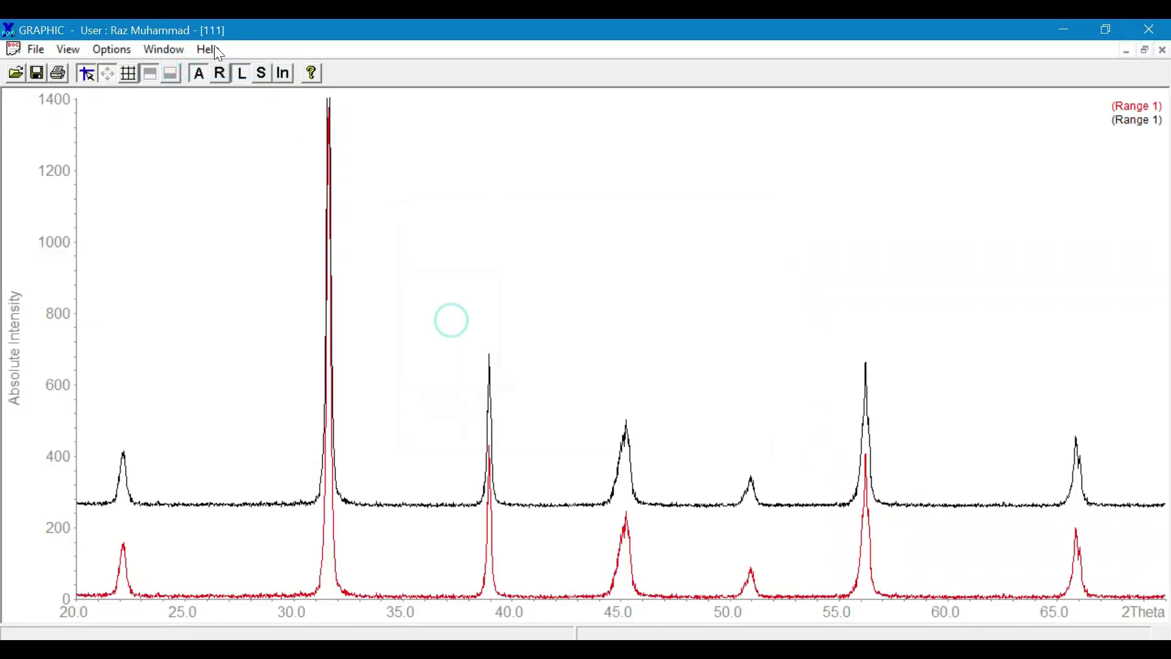
left_click(161, 48)
left_click(174, 63)
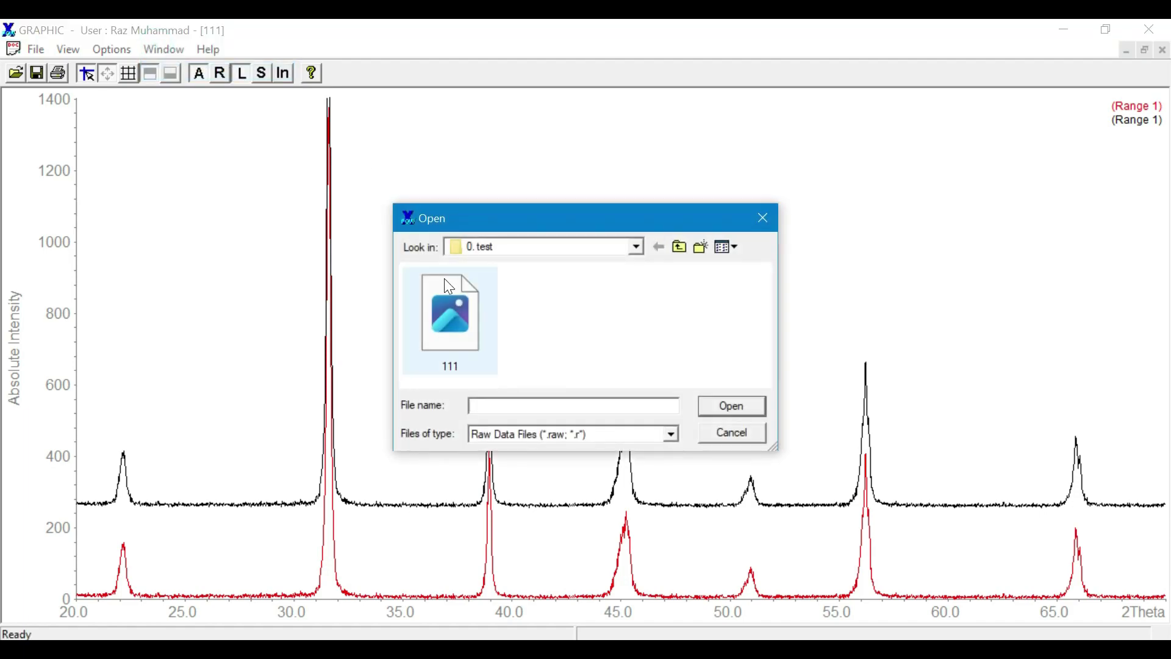
left_click(438, 316)
double_click(438, 316)
Step: Add pattern 111 as the fourth and fifth offset curves
left_click(170, 48)
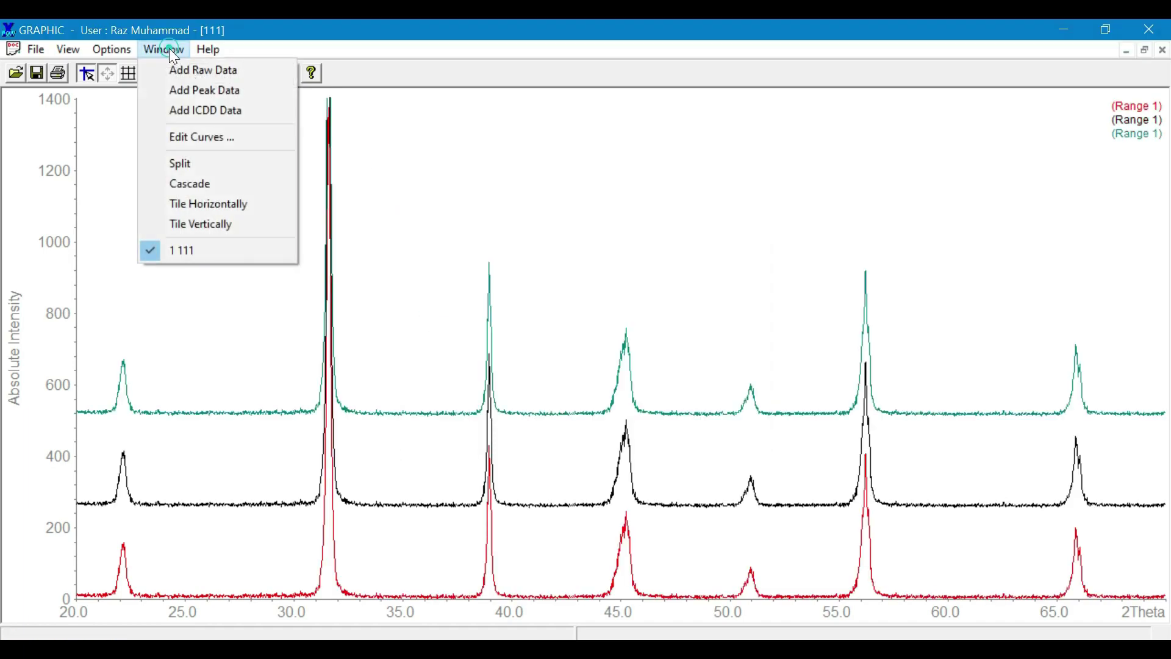
left_click(178, 69)
left_click(425, 307)
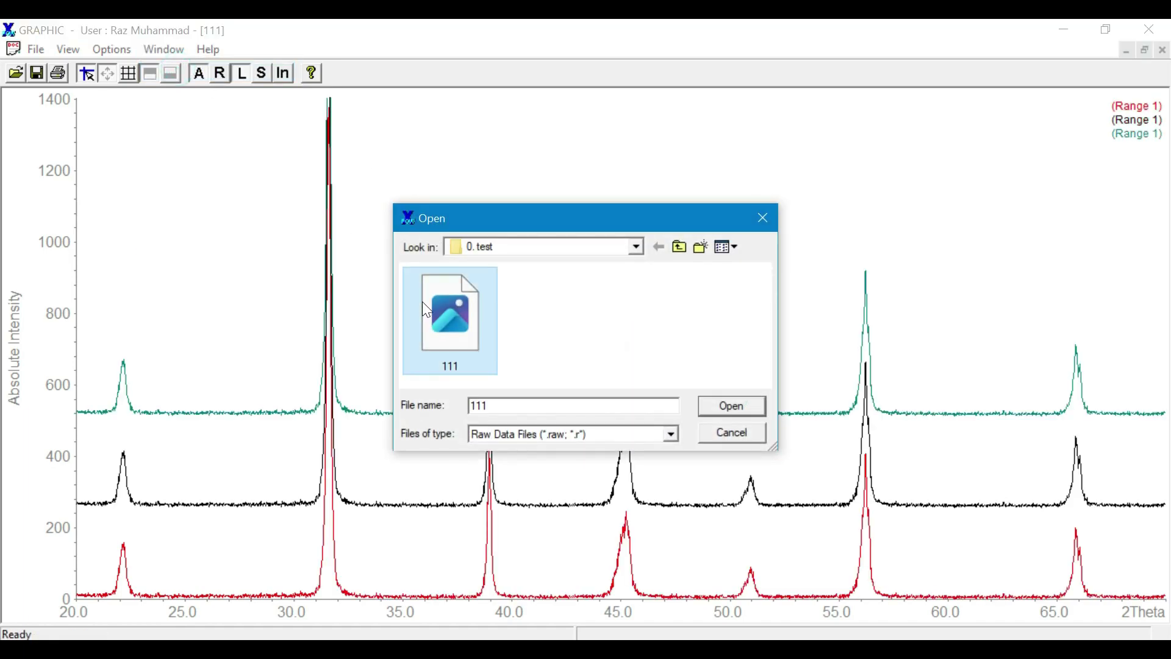
double_click(424, 304)
left_click(165, 49)
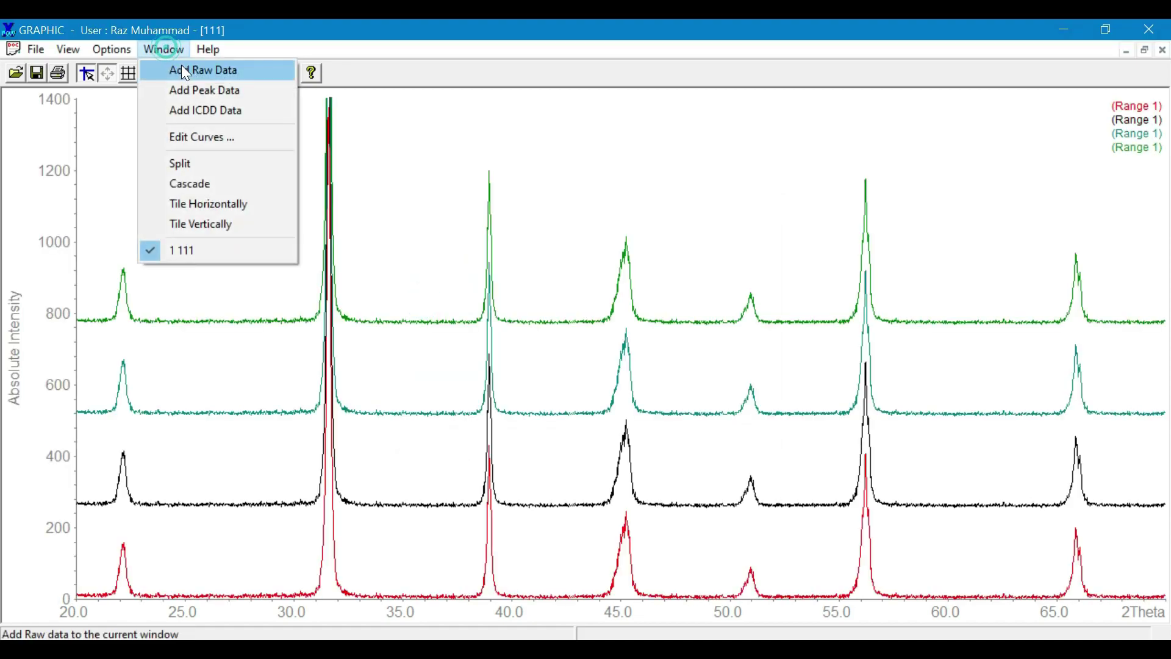
left_click(181, 69)
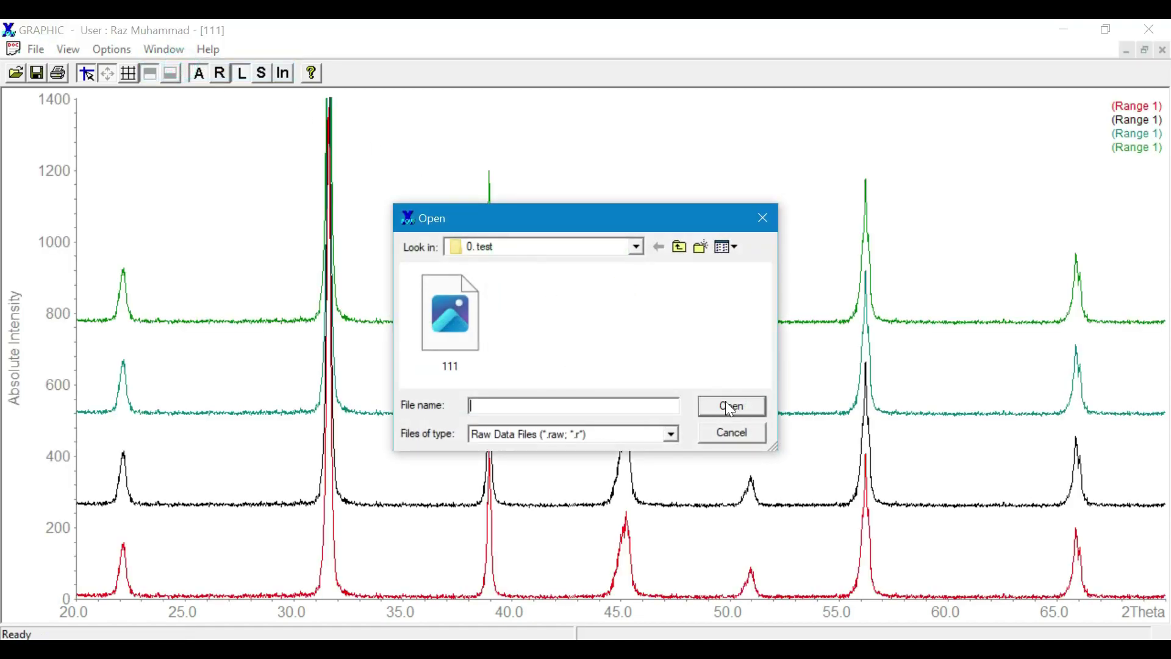
double_click(458, 302)
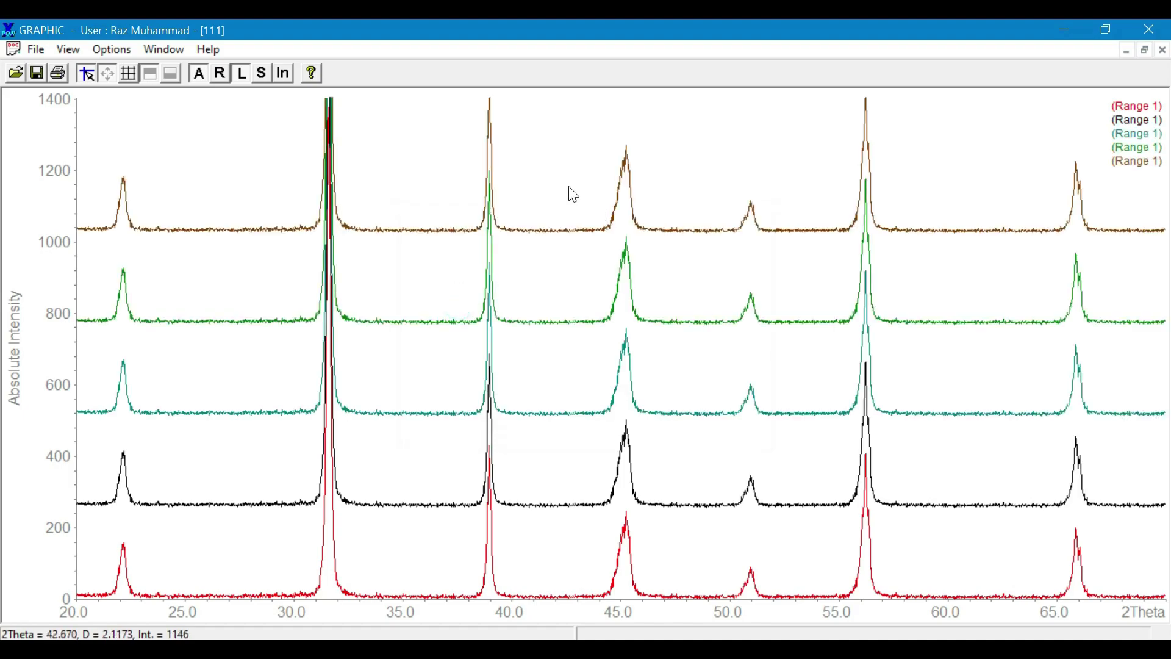
Step: Zoom into 43–49° and 55–58.5° 2Theta, restoring the whole diagram after each
left_click_drag(571, 140, 717, 609)
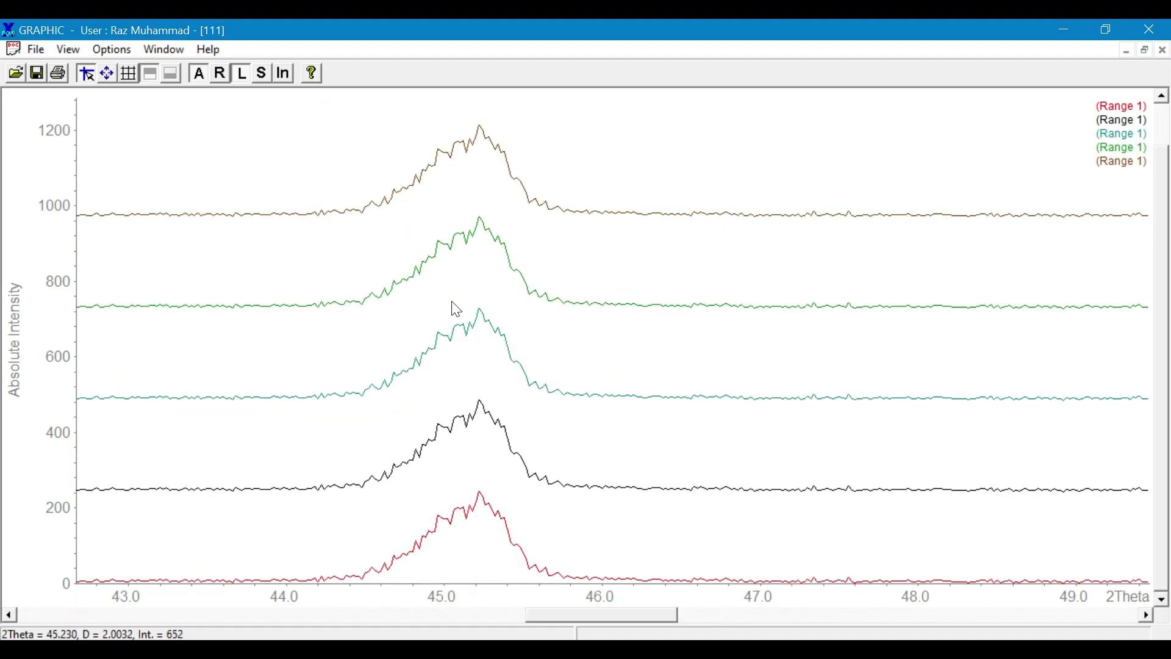
left_click(109, 74)
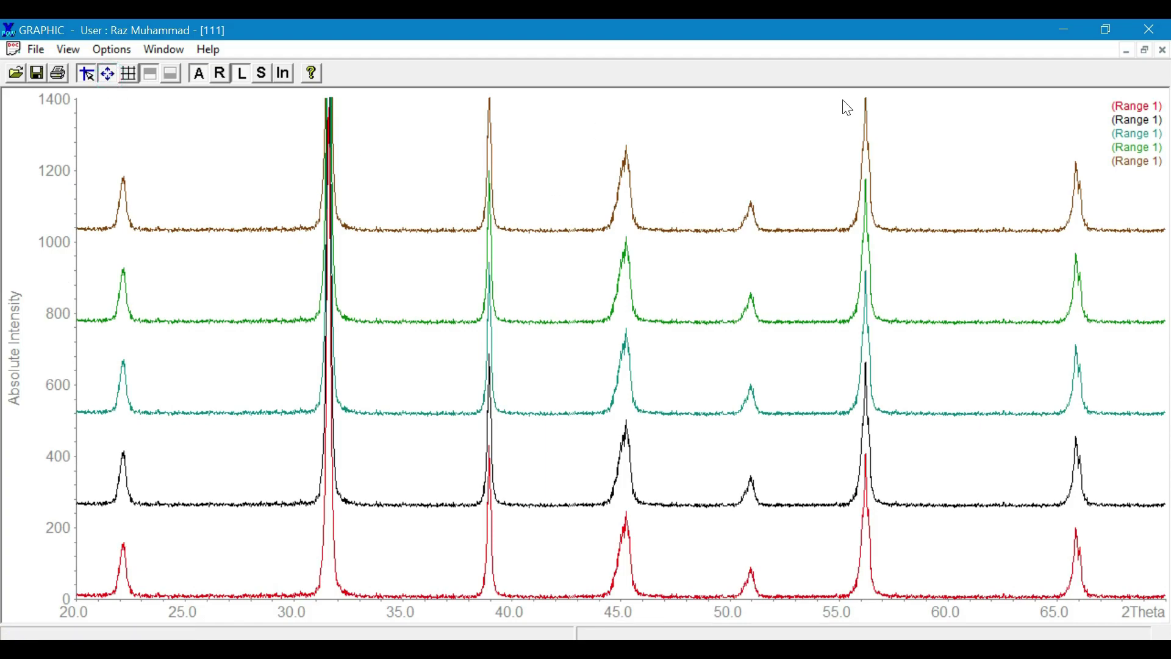
left_click_drag(832, 94, 931, 601)
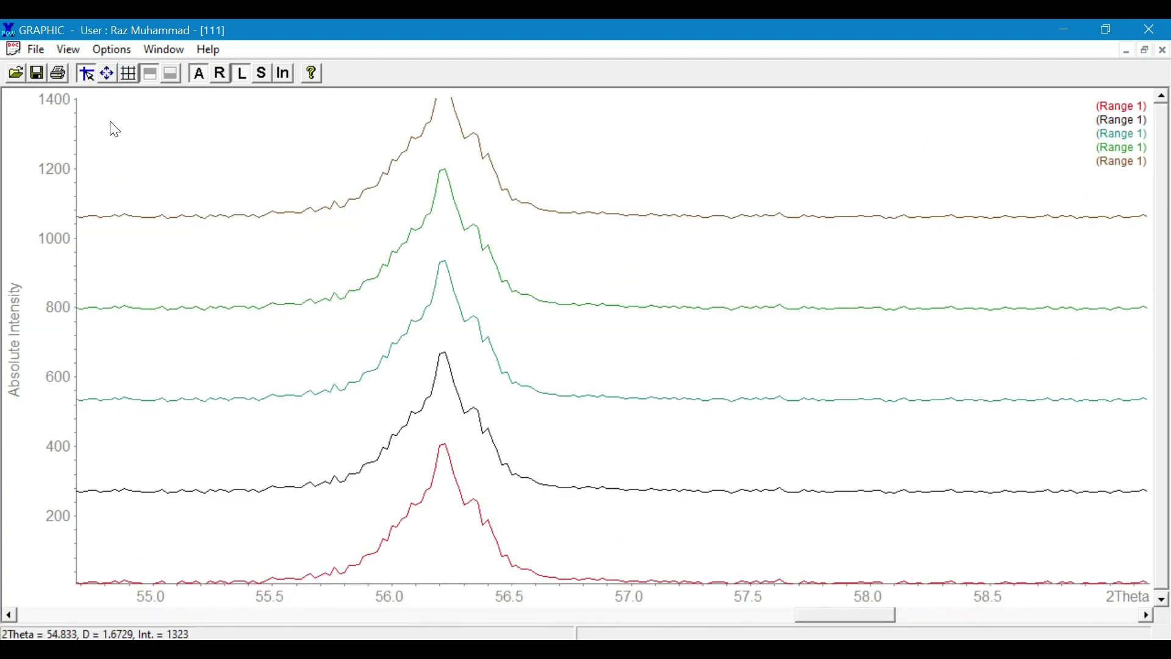
left_click(110, 74)
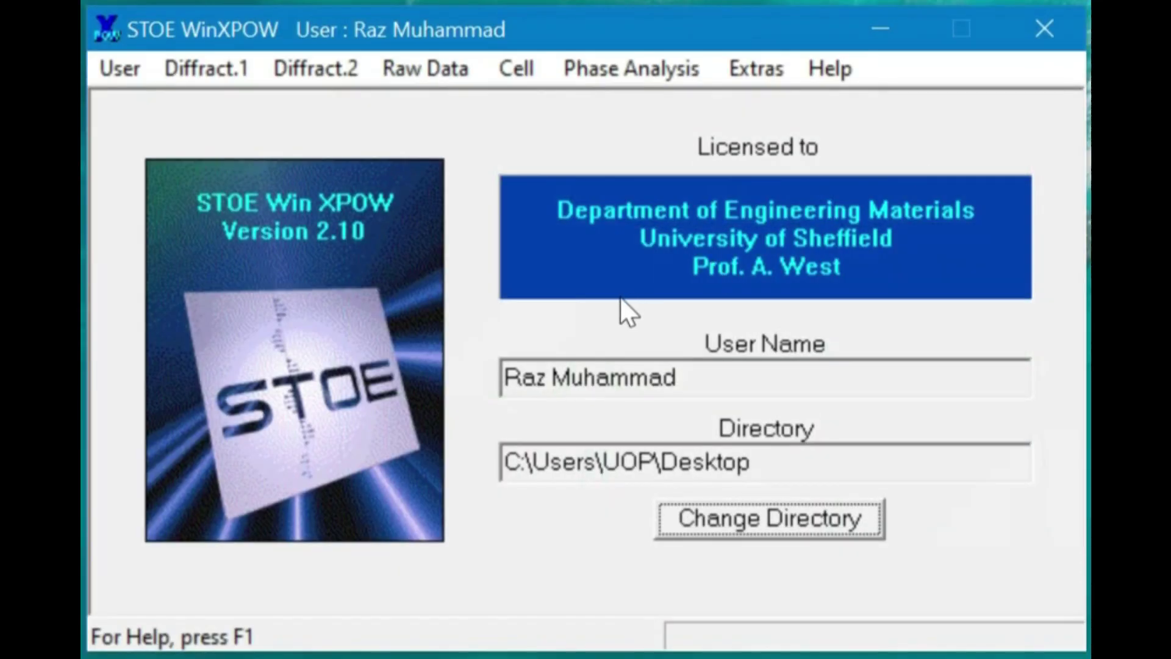
Step: Start Phase Analysis > Search/Match and maximize the SEARCH window
left_click(470, 73)
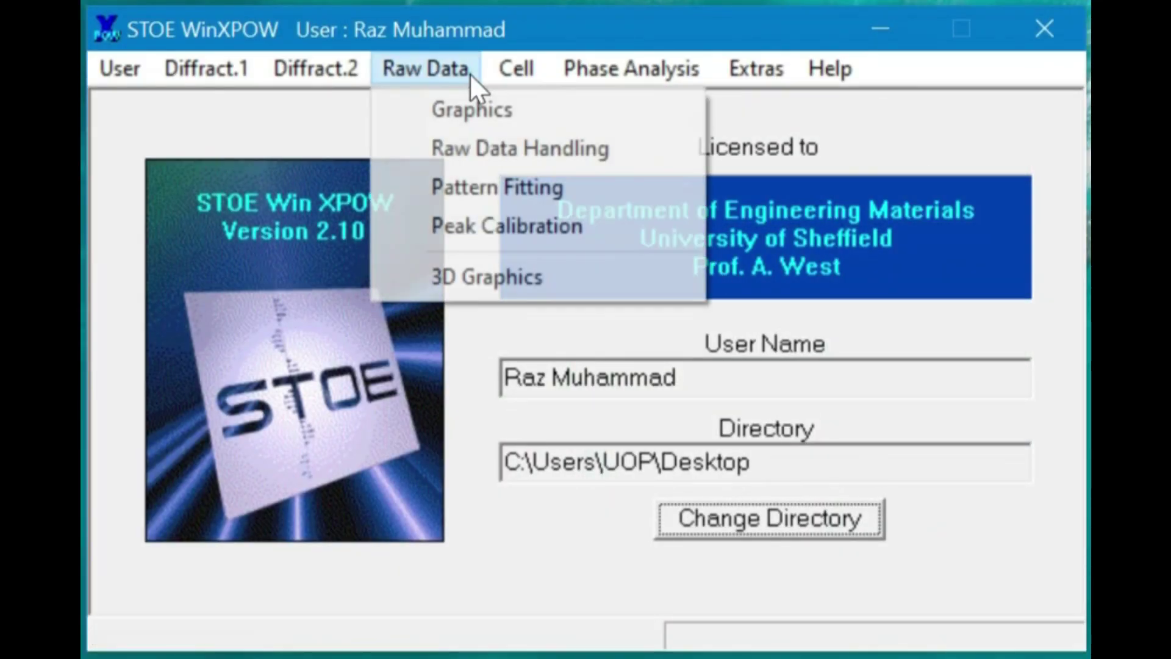
mouse_move(623, 71)
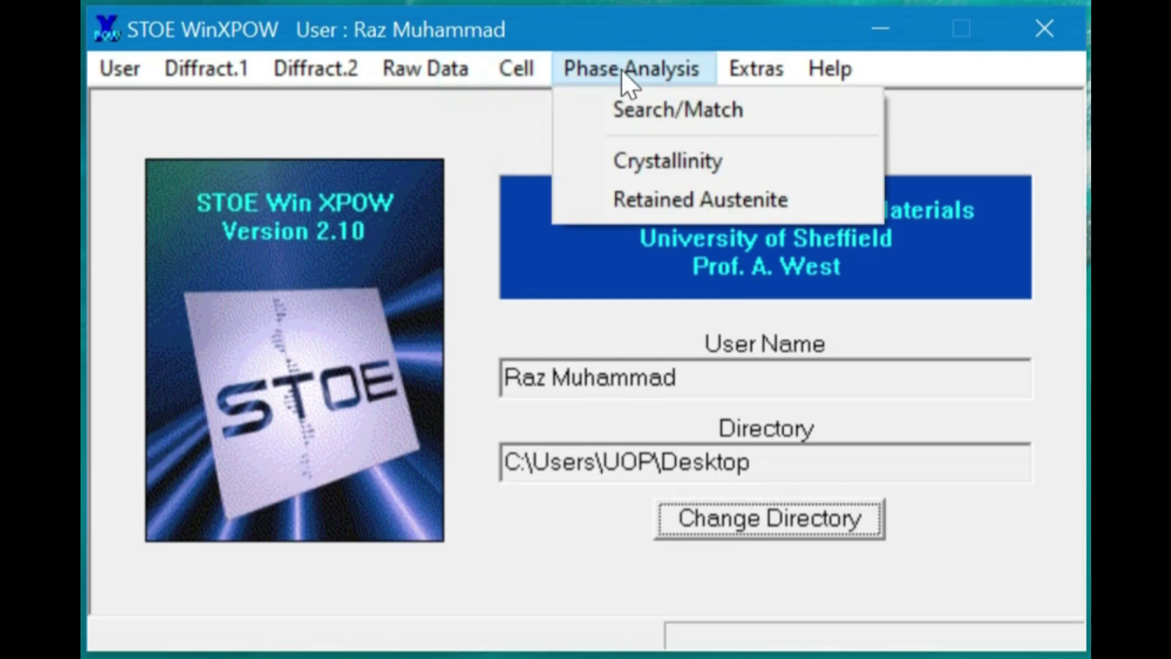
left_click(631, 109)
double_click(402, 59)
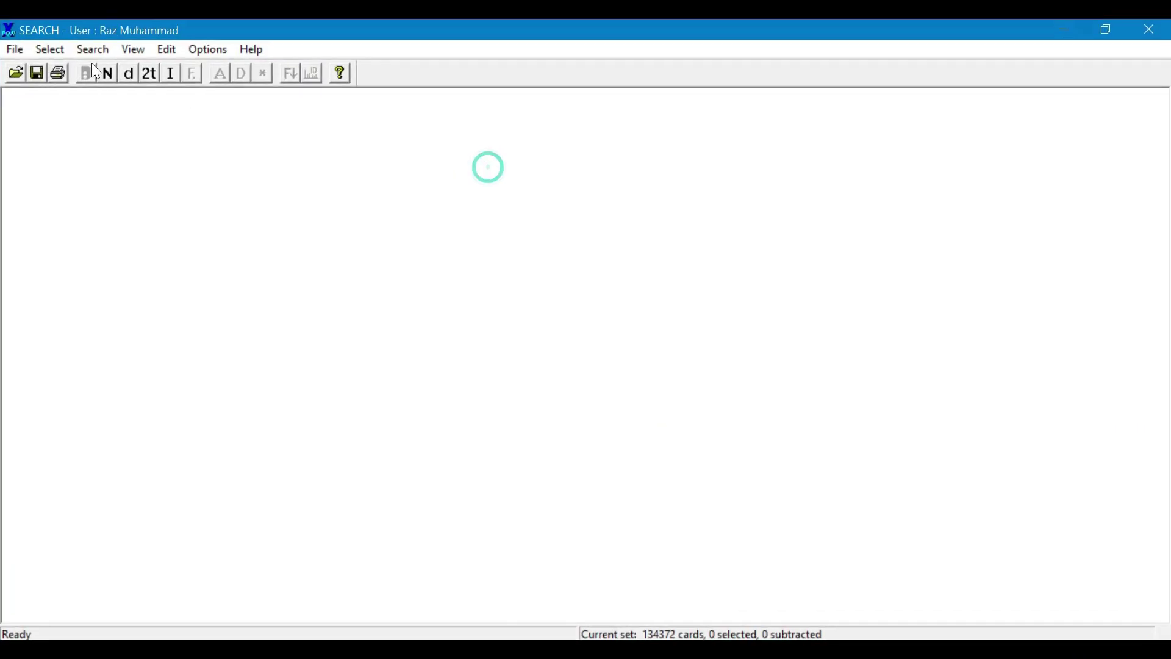
Step: Load 111.raw as the search pattern via the Raw Data Files type and enlarge its plot
left_click(16, 74)
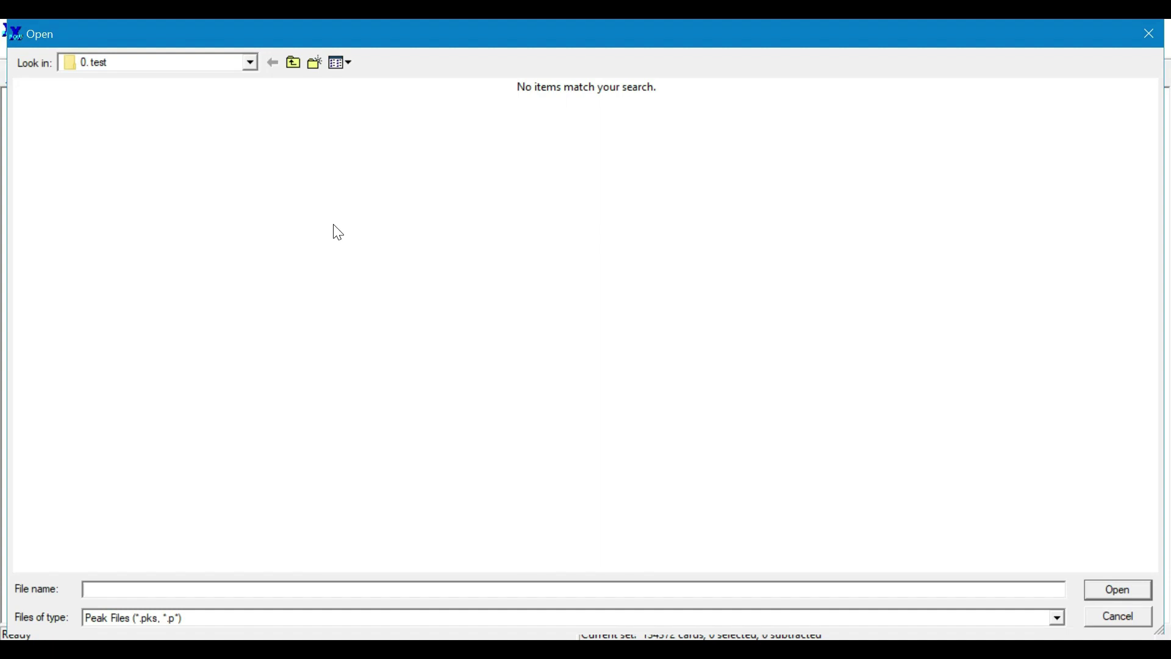
left_click(217, 620)
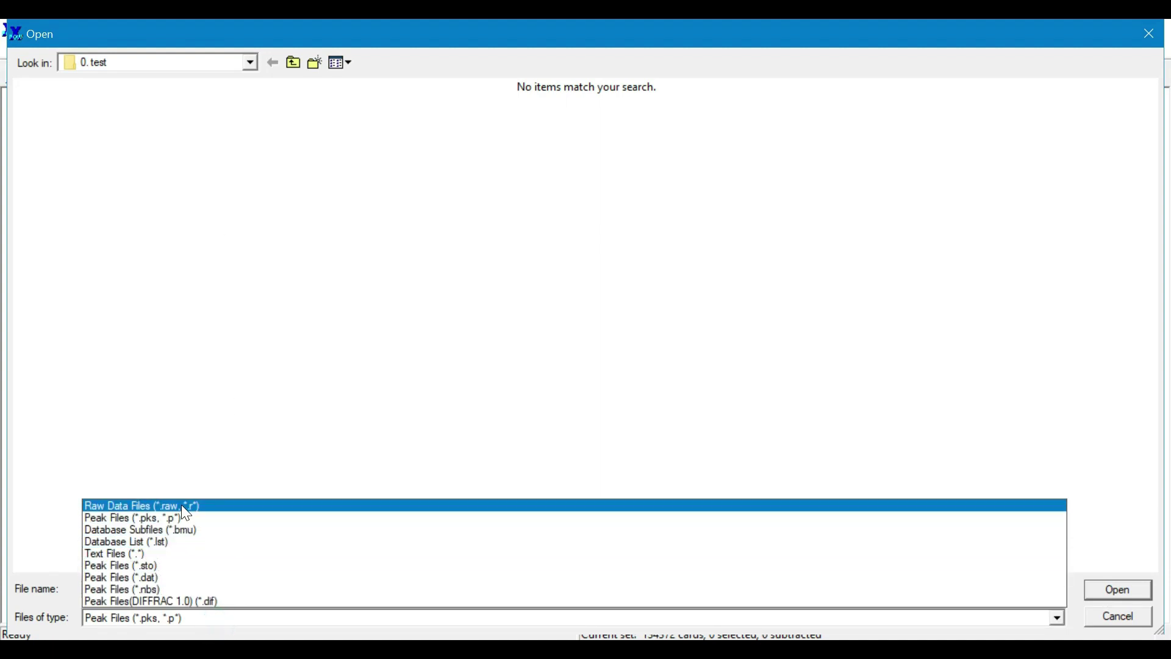
left_click(182, 507)
double_click(70, 150)
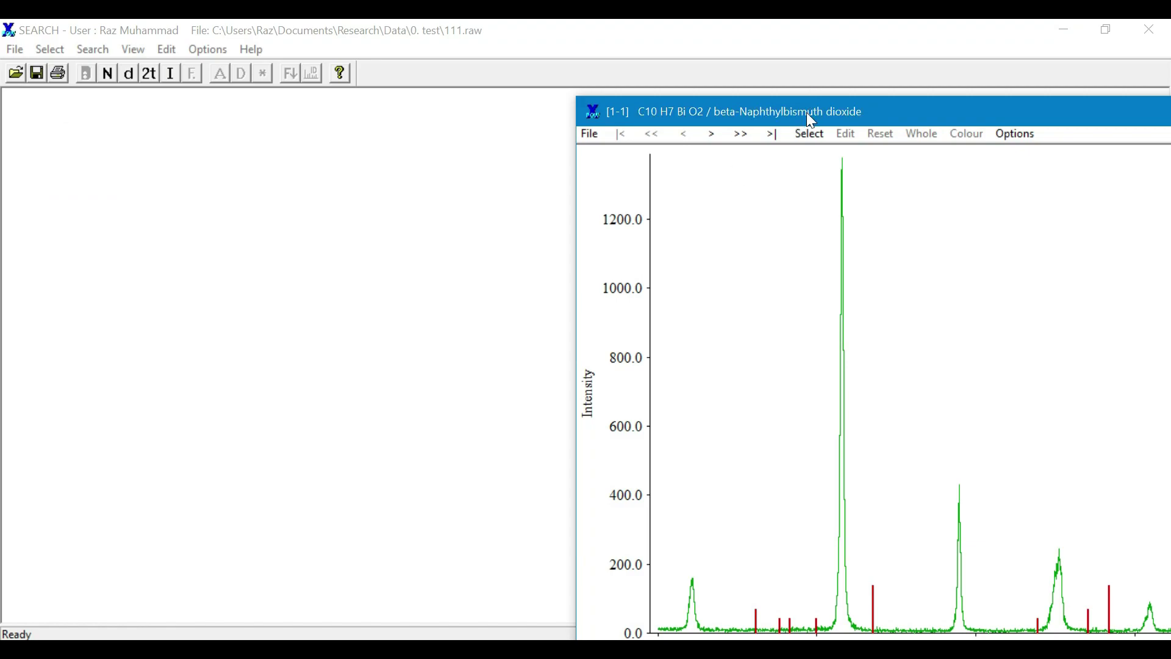
double_click(812, 117)
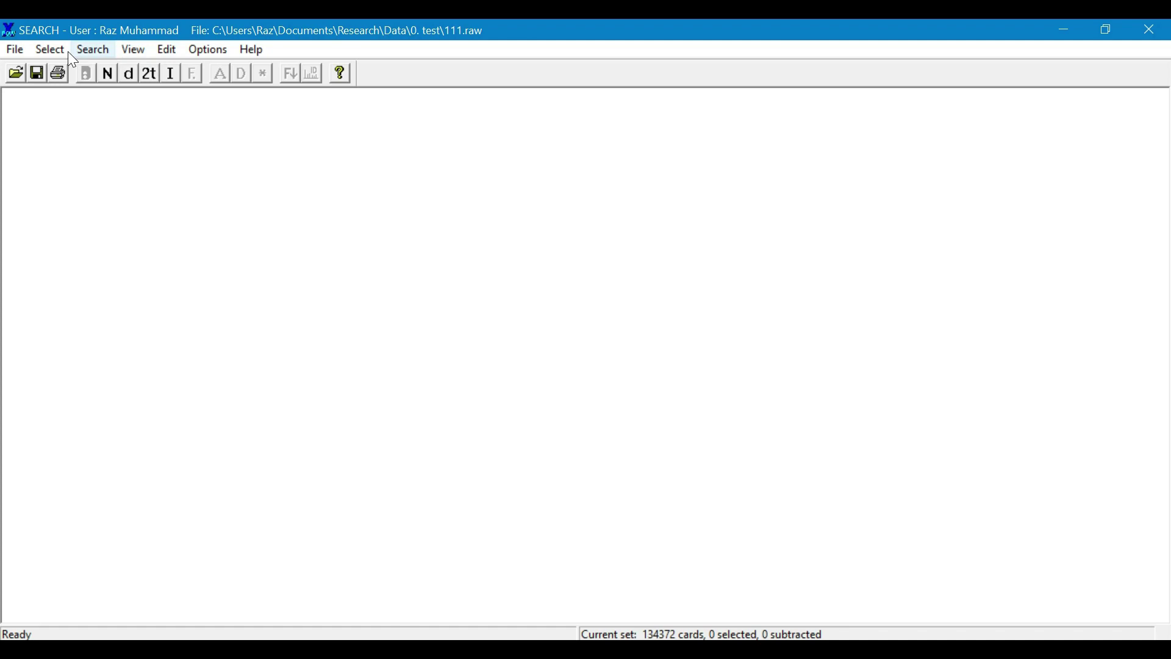
Step: Require Ba, Ti and O, exclude all other elements, and replace the working set
left_click(51, 51)
left_click(68, 91)
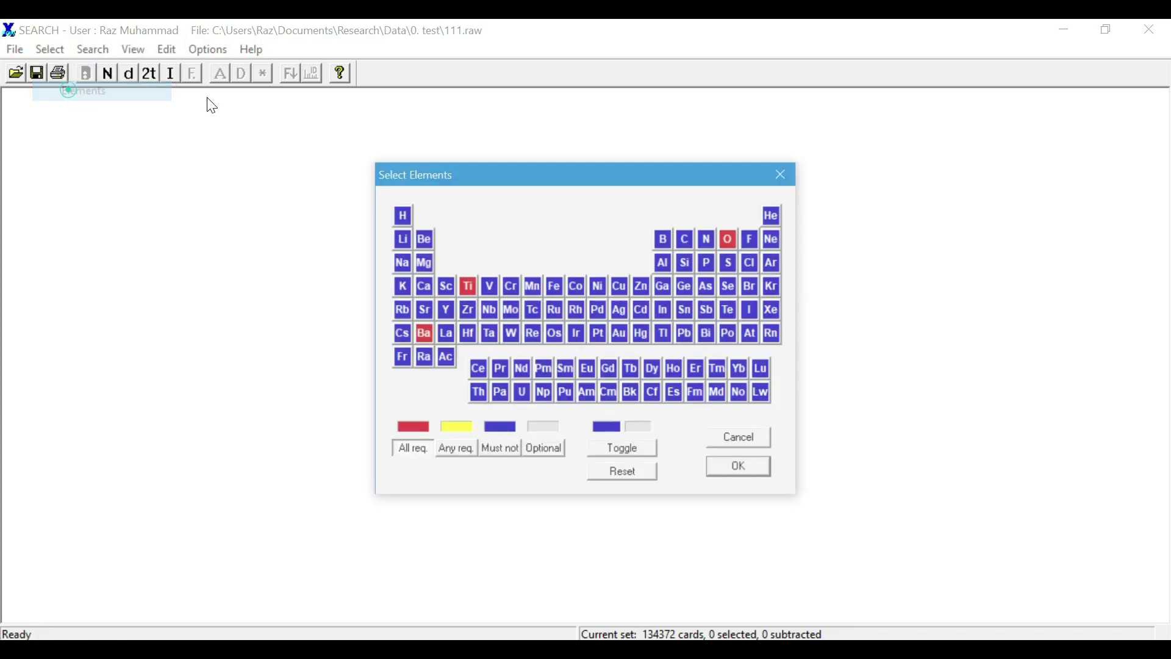
left_click(628, 479)
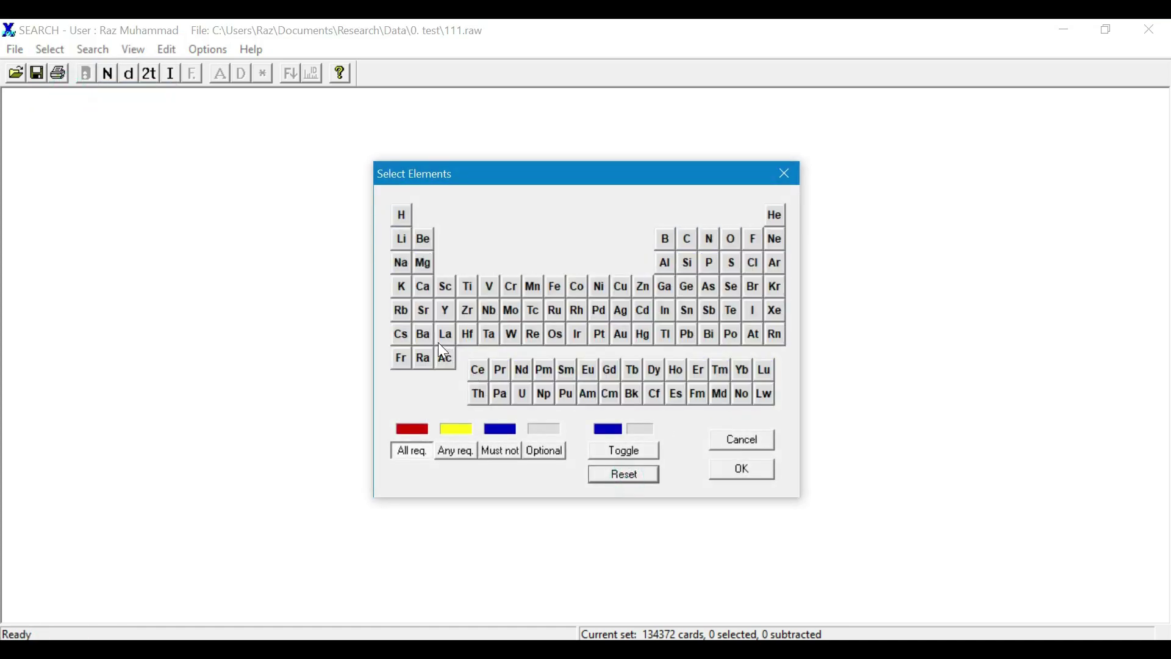
left_click(424, 334)
left_click(467, 286)
left_click(731, 242)
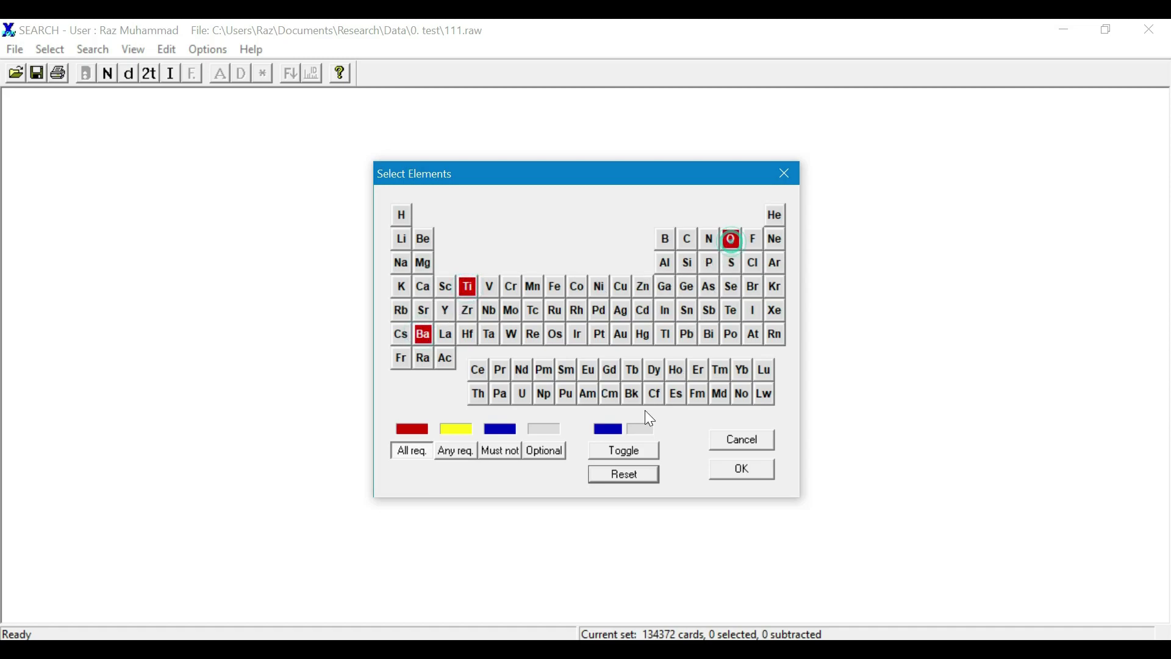
left_click(620, 448)
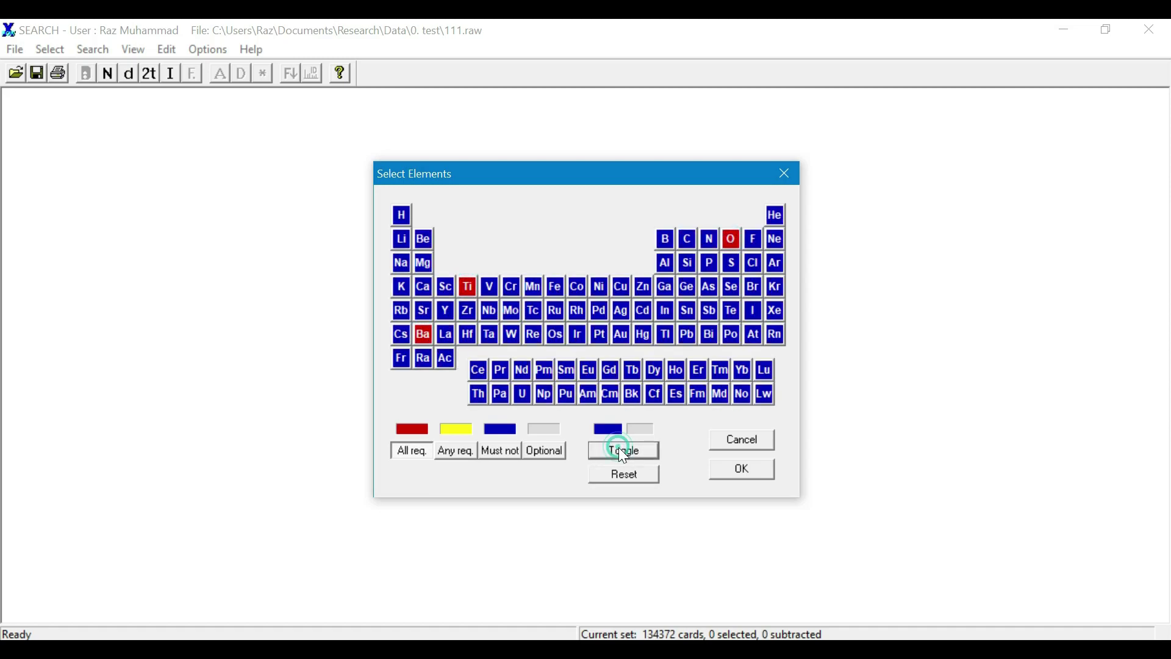
left_click(739, 472)
left_click(458, 334)
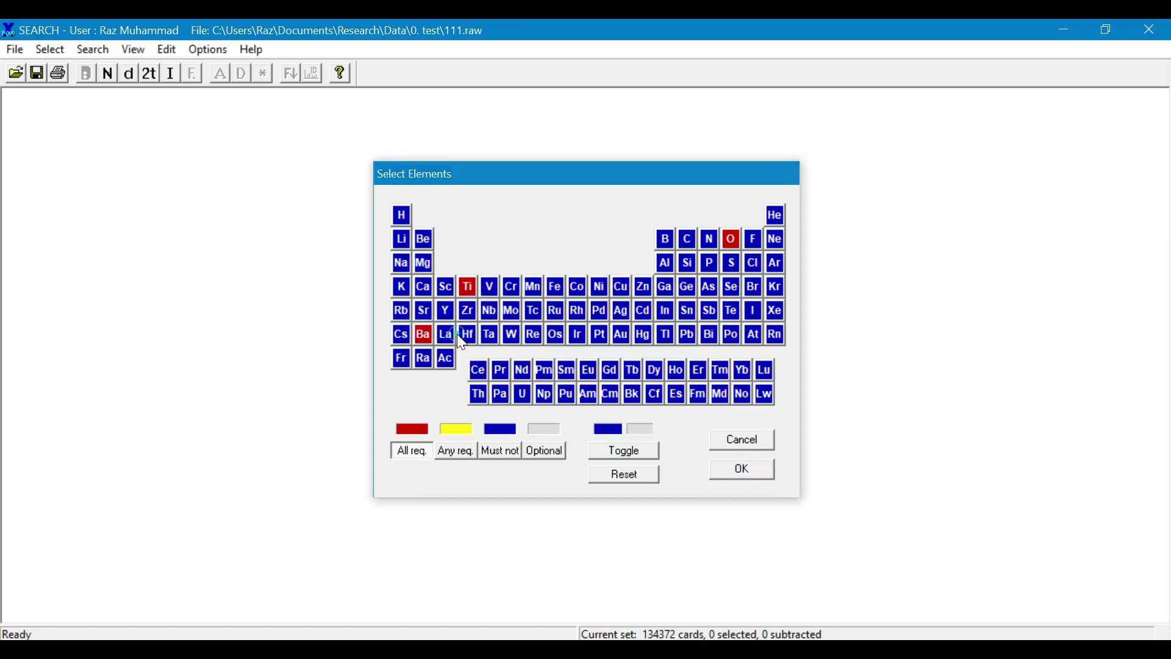
Step: List the cards by chemical name and open card 5-626 with its enlarged reference pattern
left_click(108, 75)
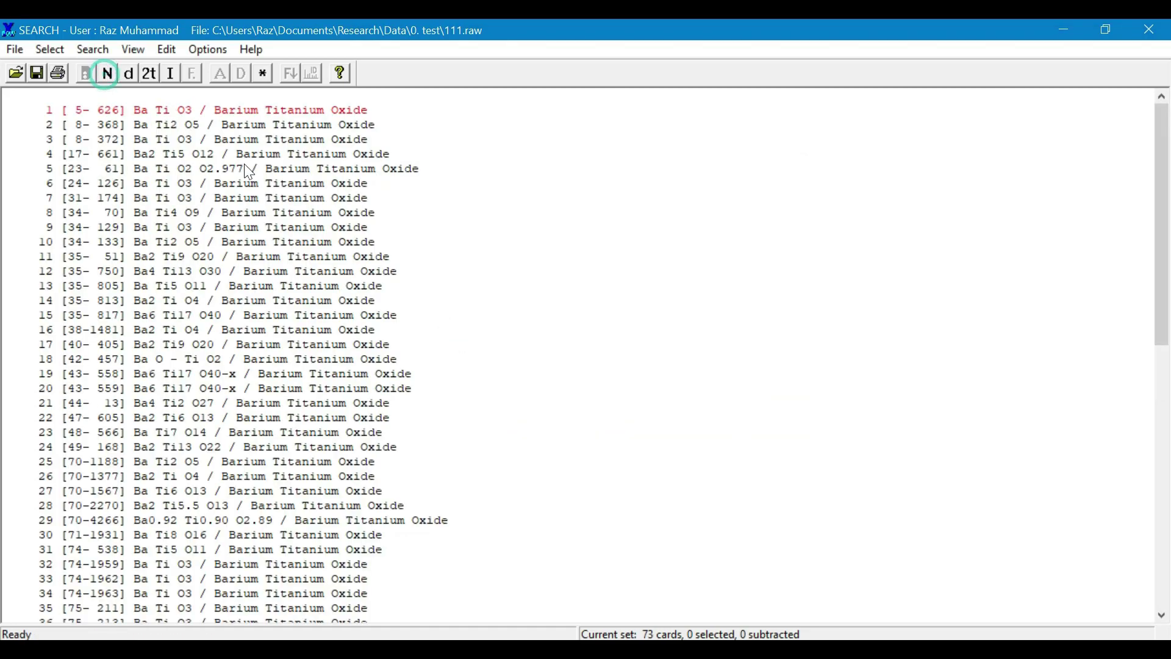
double_click(164, 110)
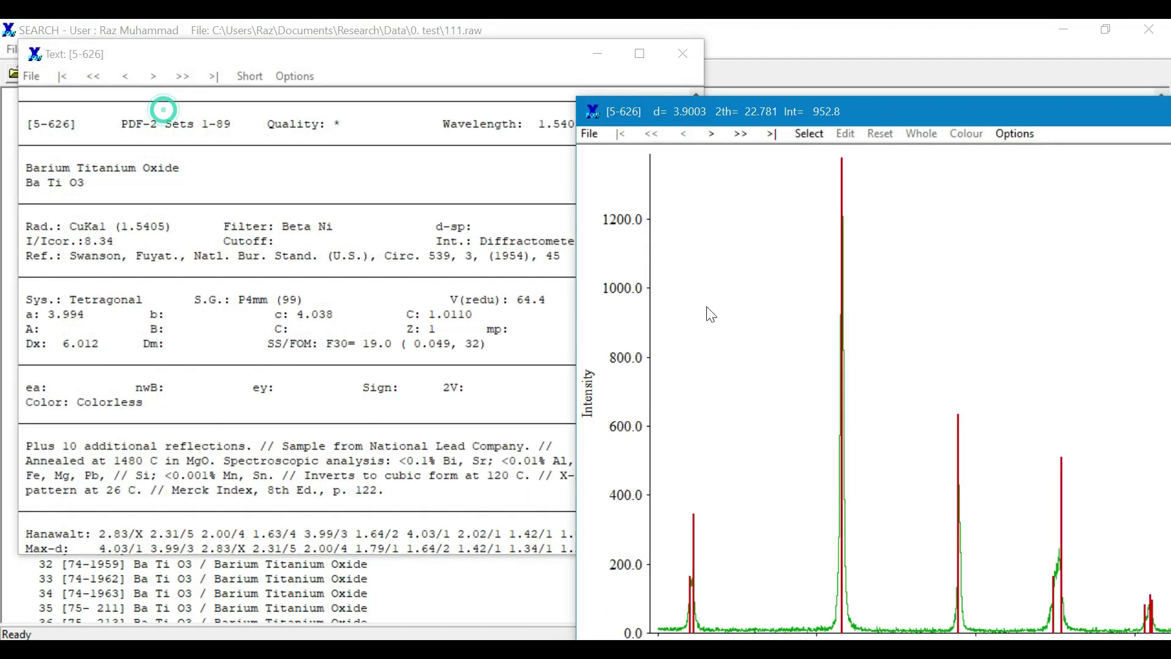
double_click(897, 116)
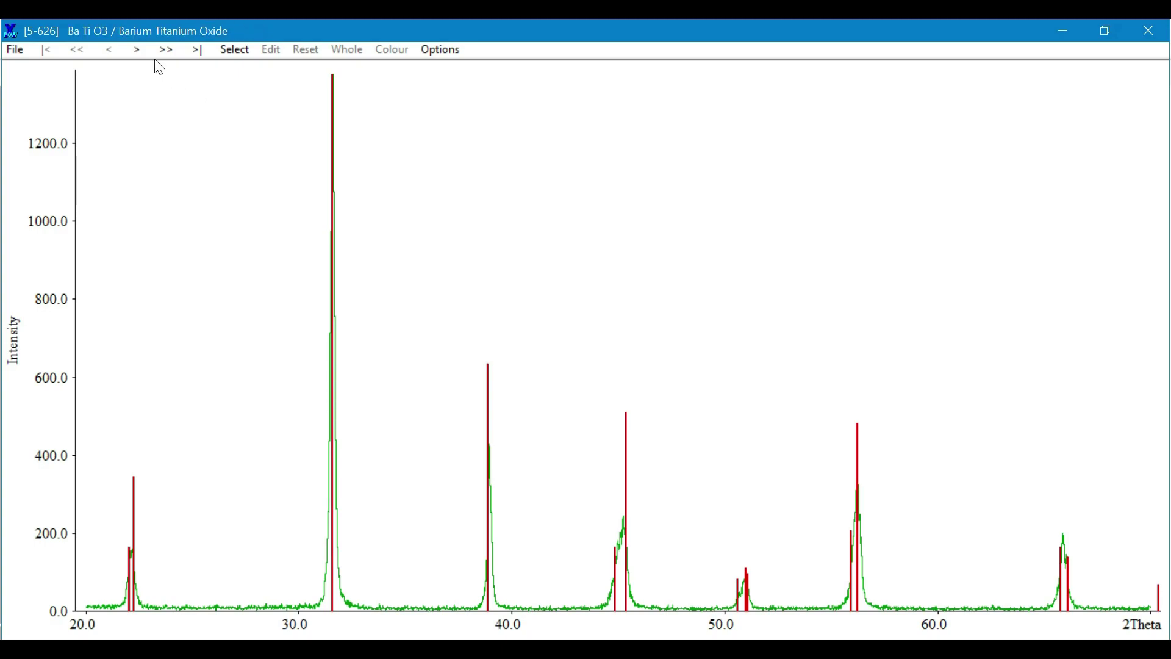
Step: Step through the Barium Titanium Oxide cards to matching card 70-4266, then close the plot
left_click(141, 50)
left_click(141, 51)
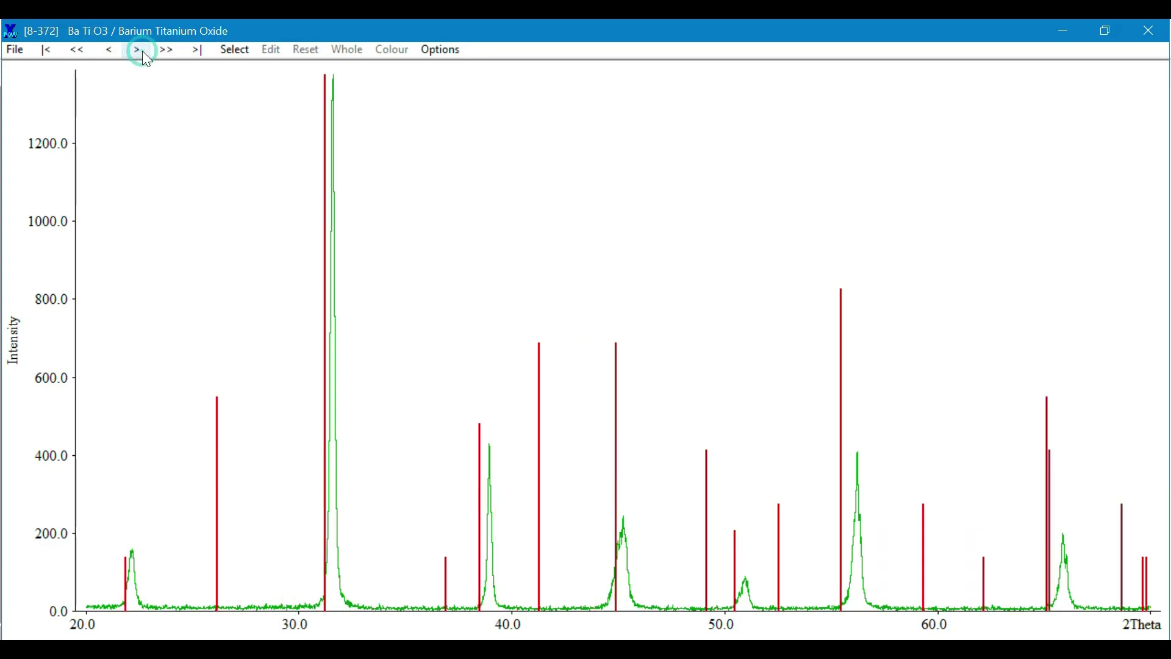
left_click(142, 51)
left_click(141, 50)
left_click(141, 50)
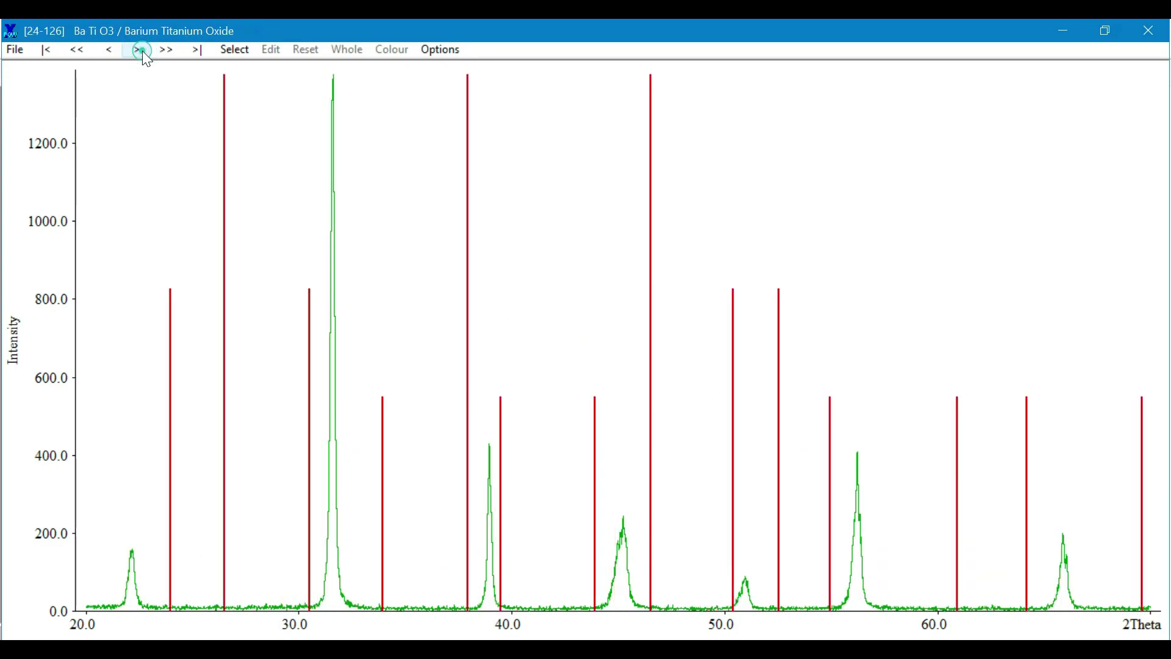
left_click(142, 52)
left_click(142, 53)
left_click(143, 51)
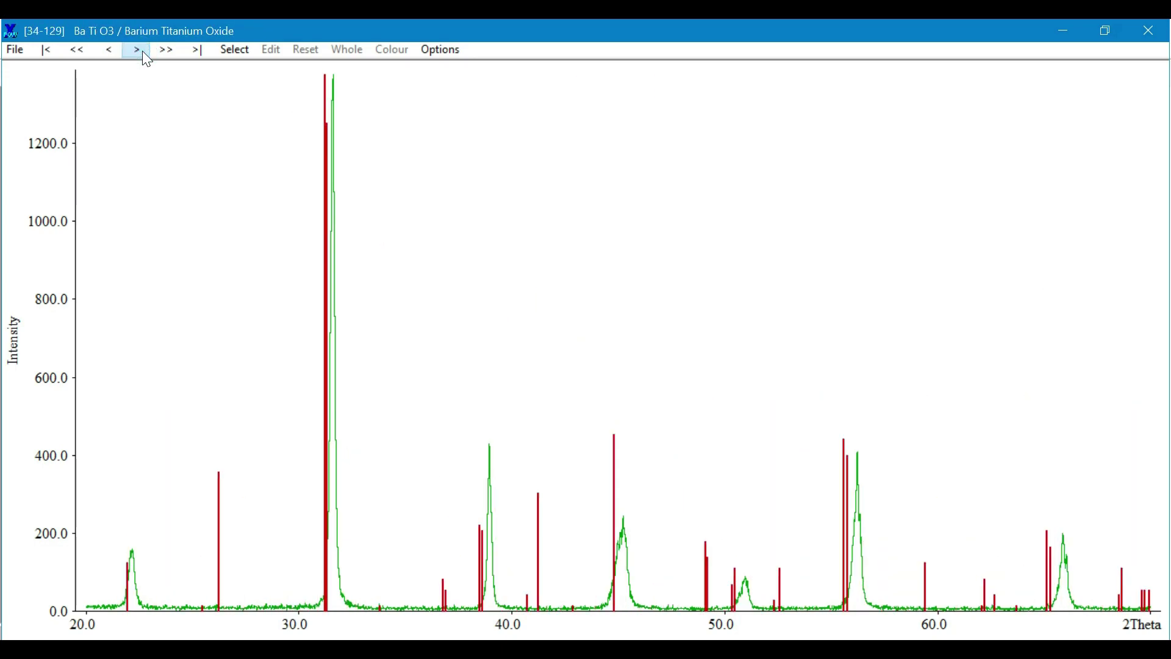
left_click(143, 52)
left_click(143, 53)
left_click(144, 52)
left_click(143, 52)
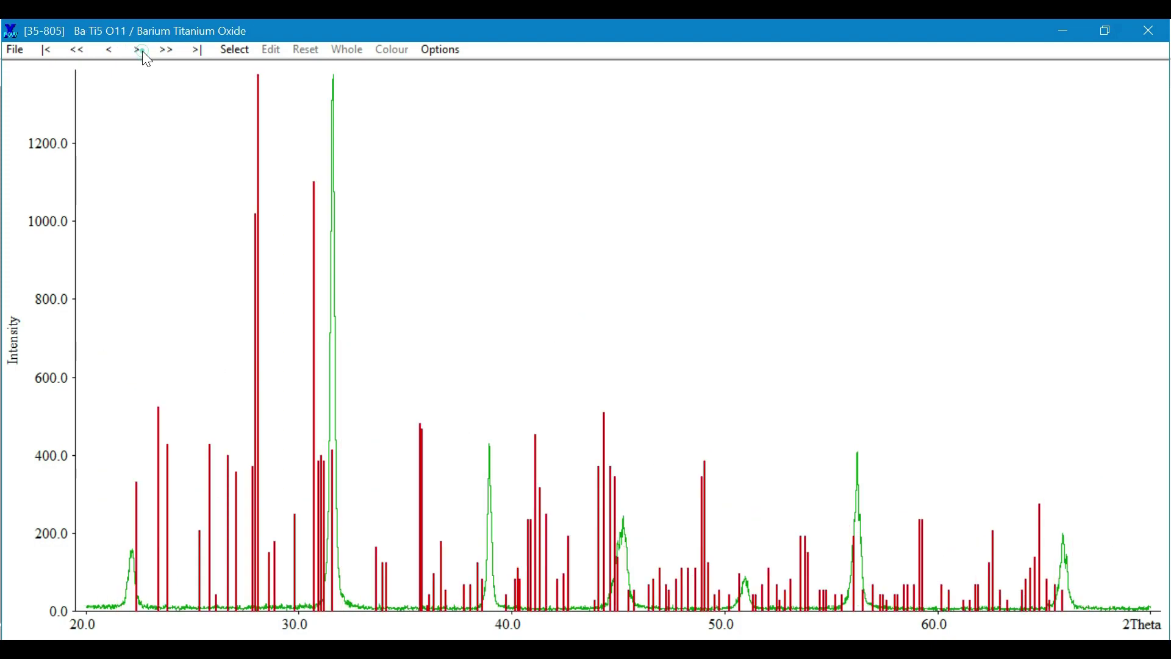
left_click(143, 52)
left_click(143, 52)
left_click(143, 52)
left_click(143, 53)
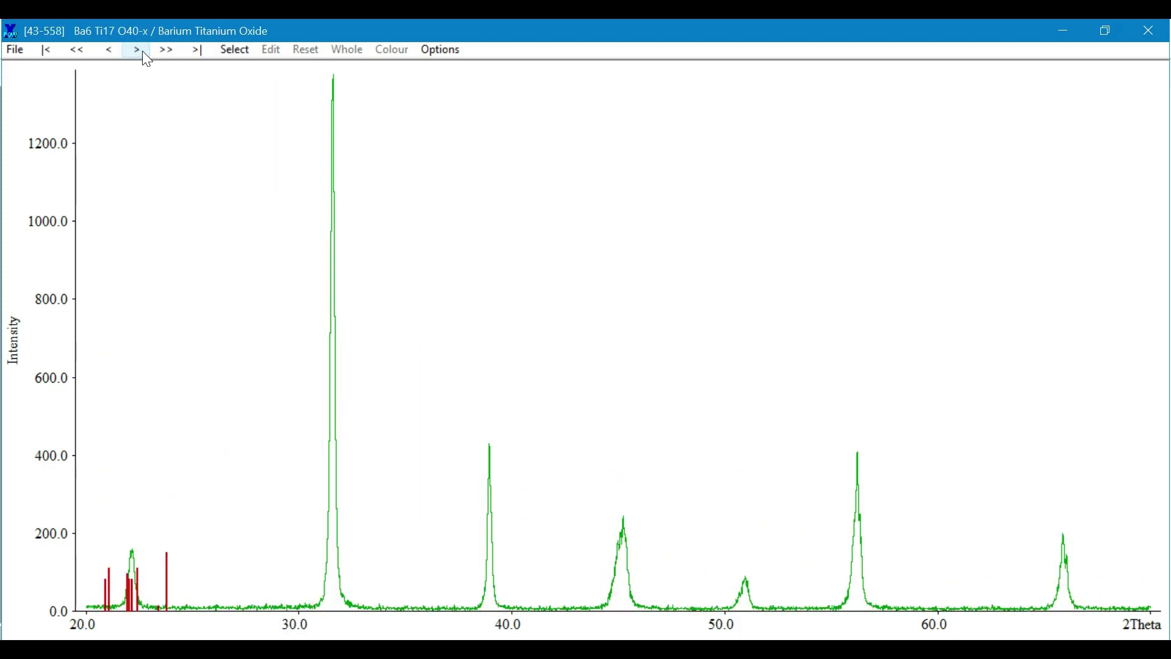
left_click(144, 54)
left_click(144, 54)
left_click(144, 55)
left_click(144, 53)
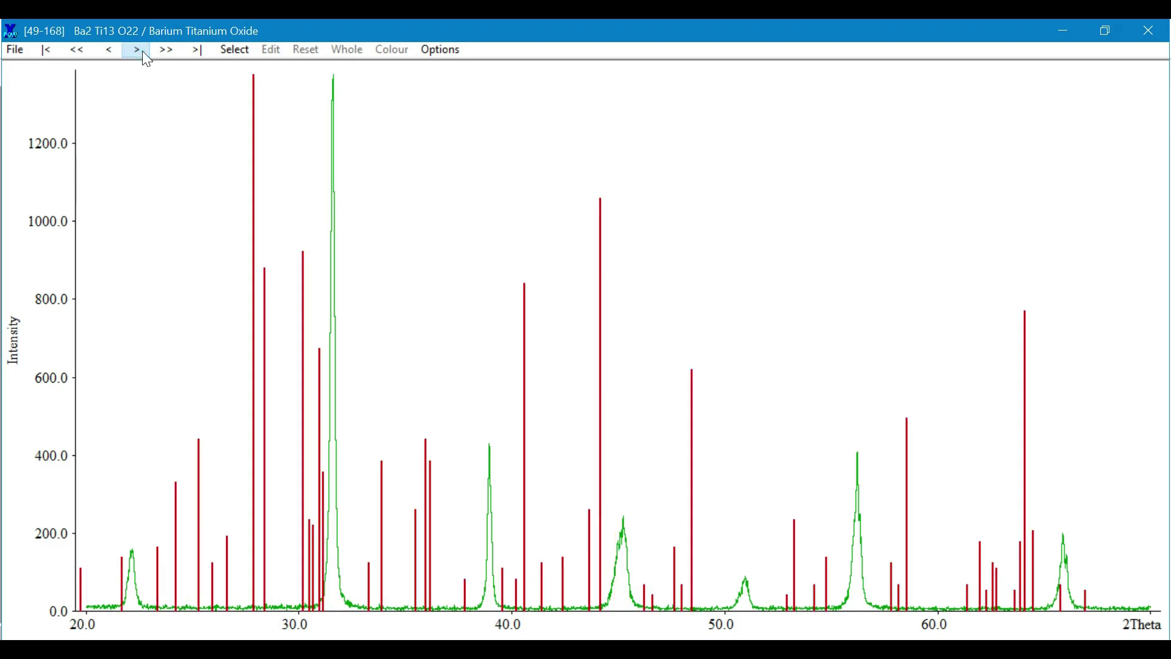
left_click(144, 54)
left_click(144, 54)
left_click(144, 54)
left_click(144, 54)
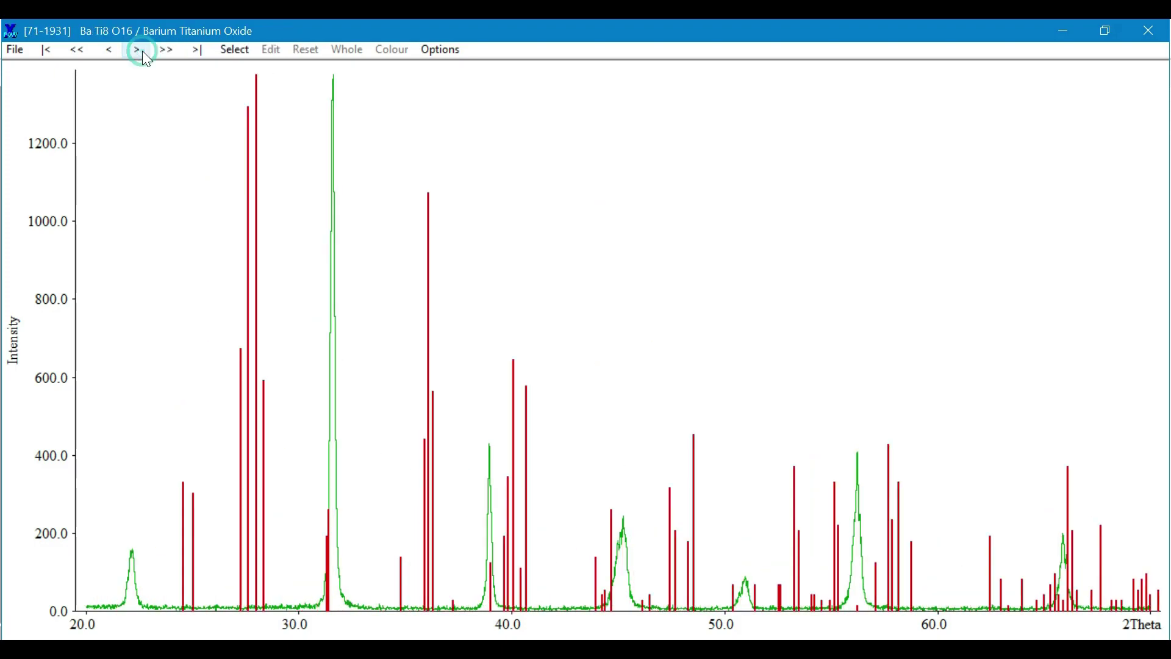
left_click(115, 51)
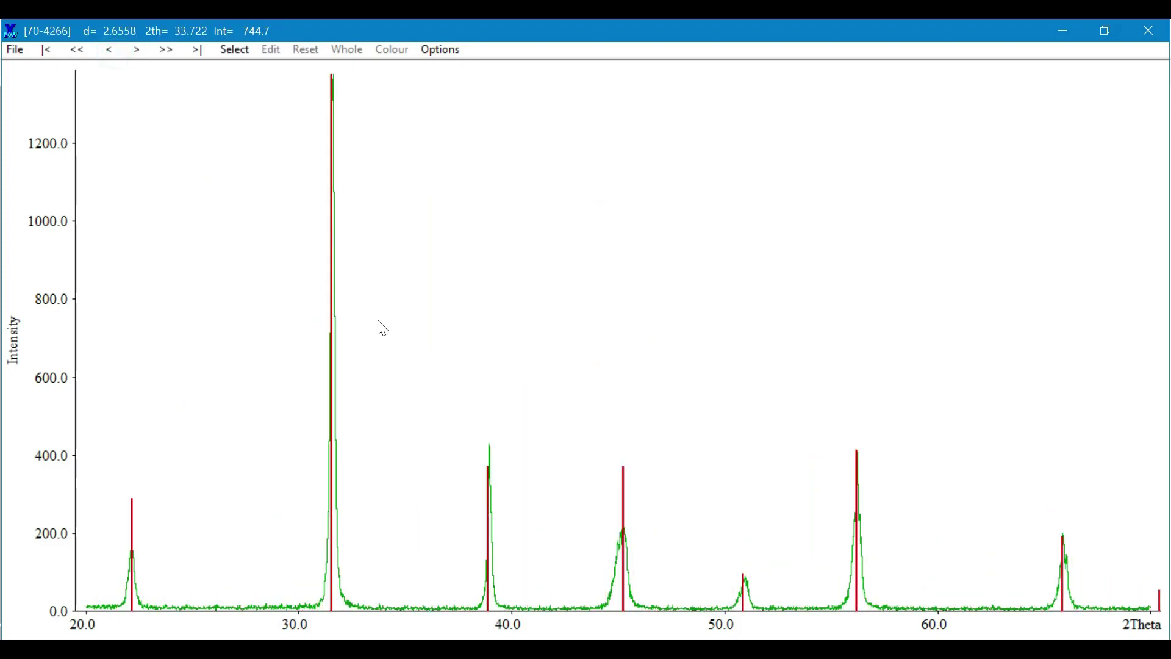
left_click(1156, 41)
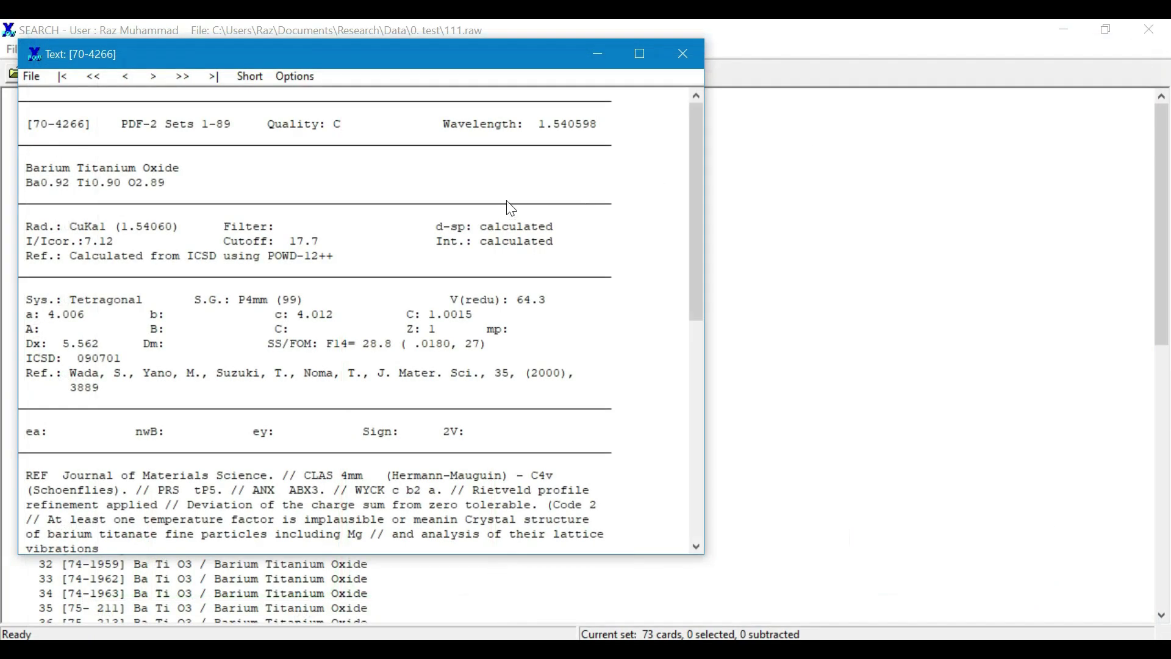
Step: Run a BaTiO3 formula text search and replace the working set with its 16 matches
left_click(684, 54)
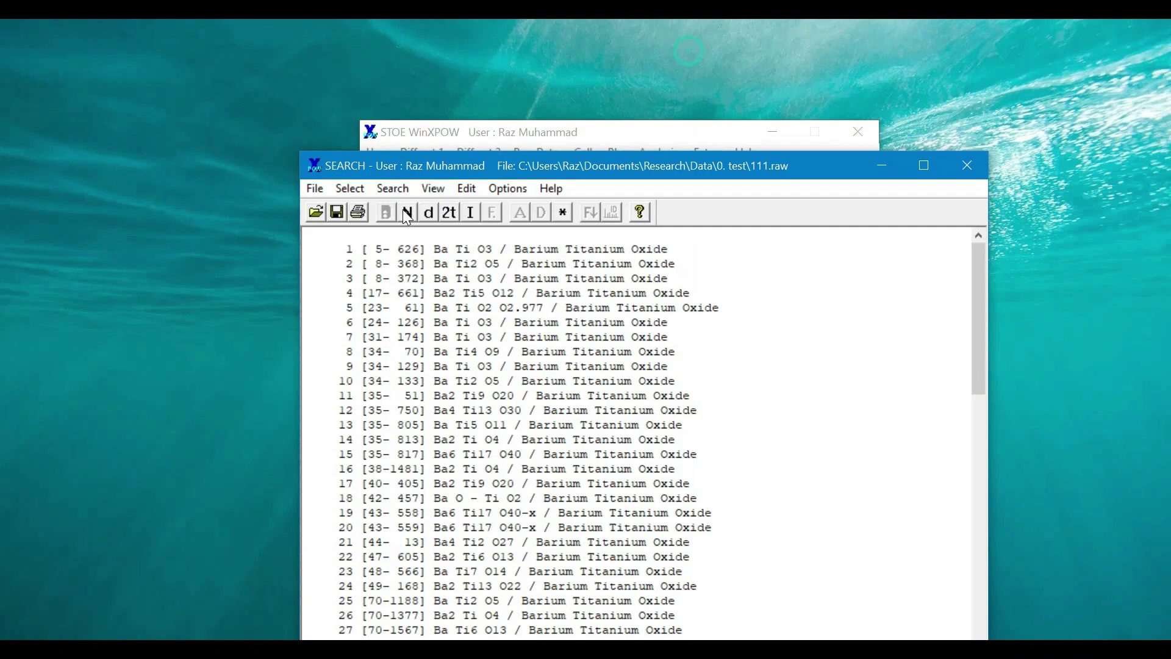
double_click(647, 173)
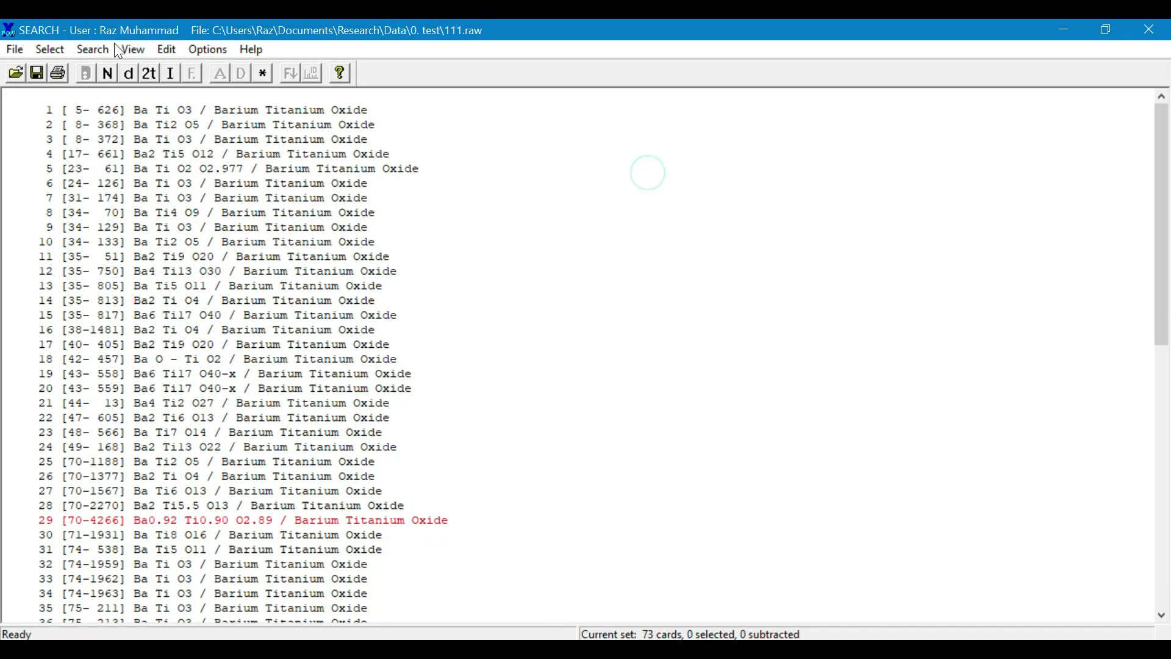
left_click(94, 49)
mouse_move(51, 49)
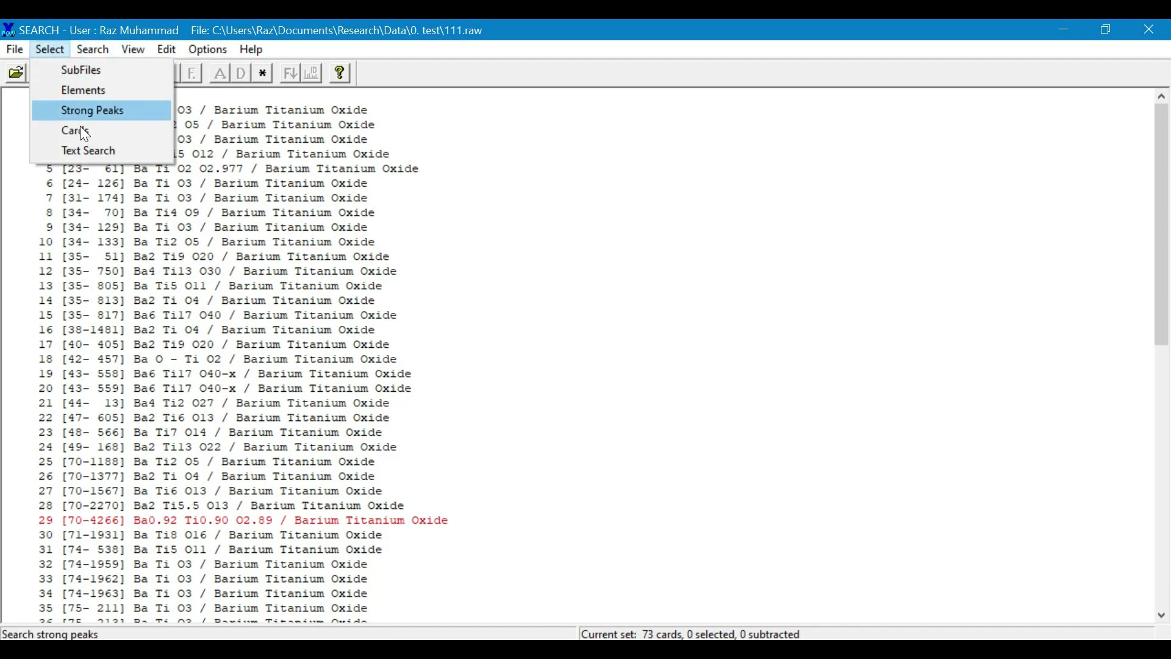
left_click(90, 152)
type("BaTiO3")
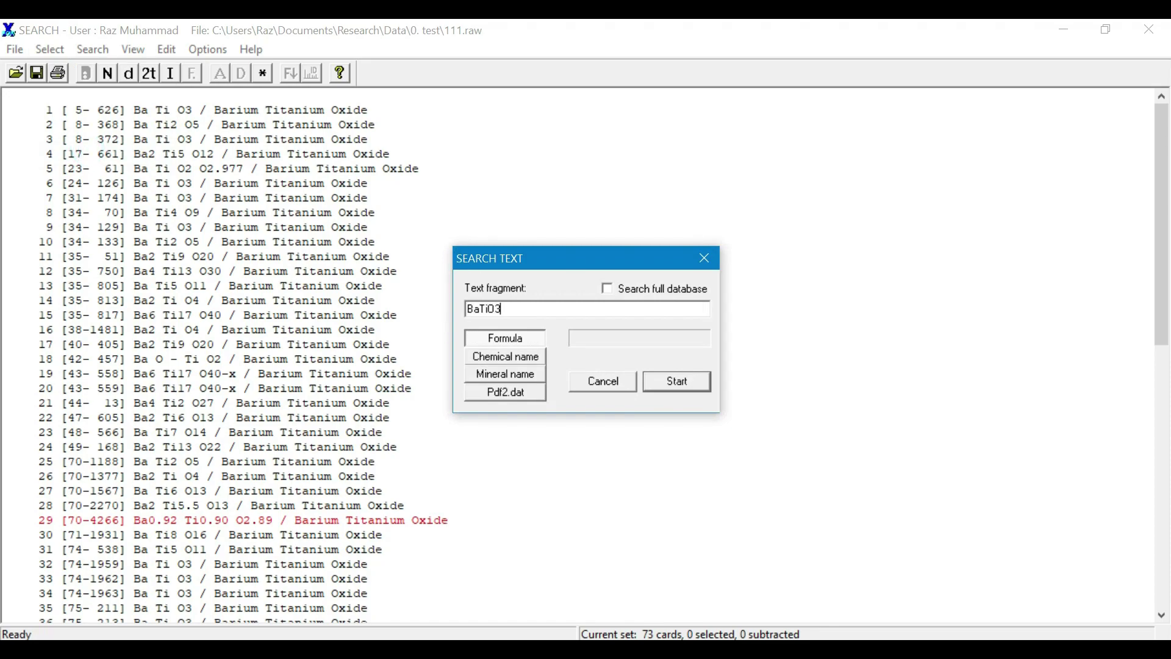
key("Return")
left_click(464, 333)
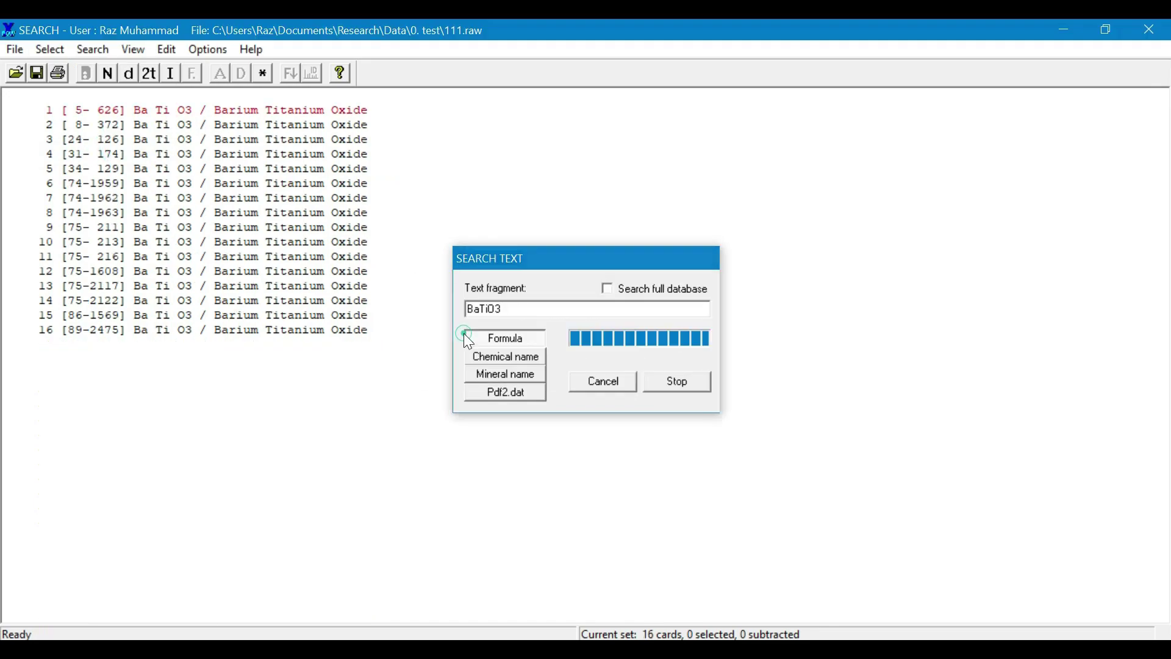
Step: Open card 5-626 enlarged, step through the Ba Ti O3 cards, then return to the first
double_click(178, 109)
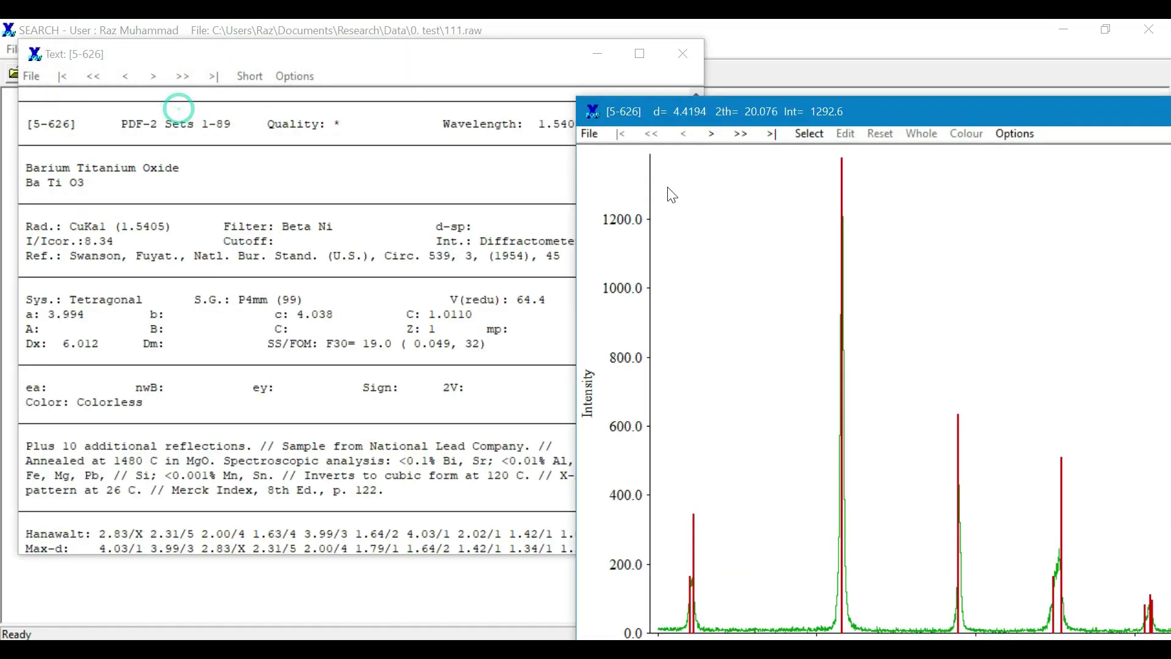
double_click(750, 116)
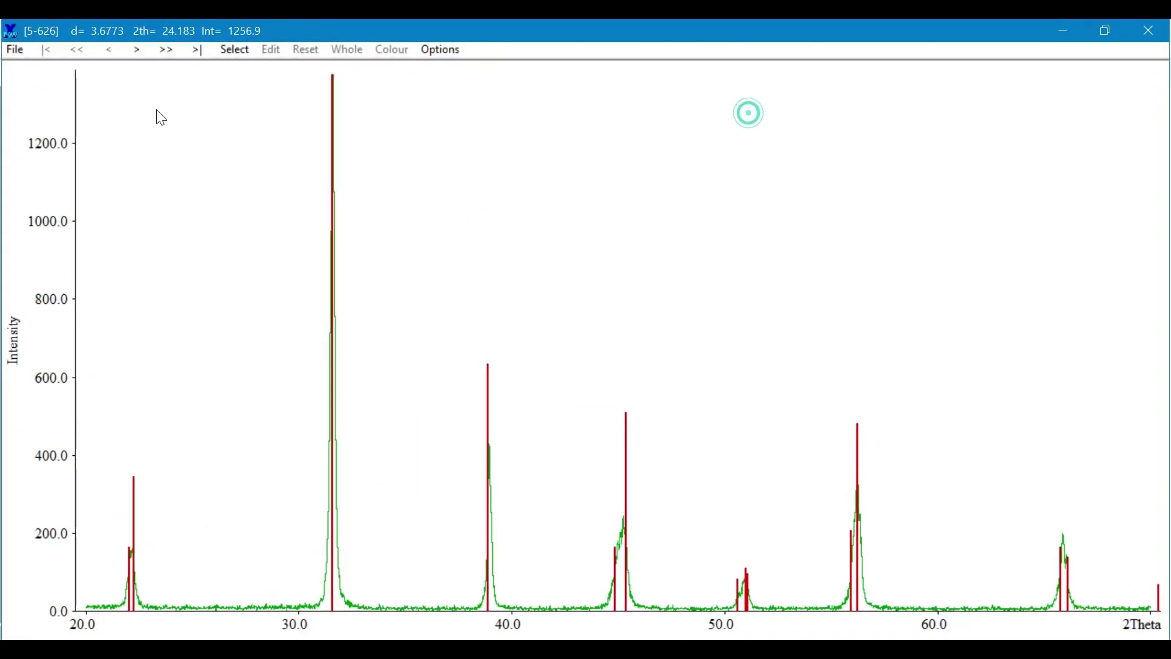
left_click(136, 51)
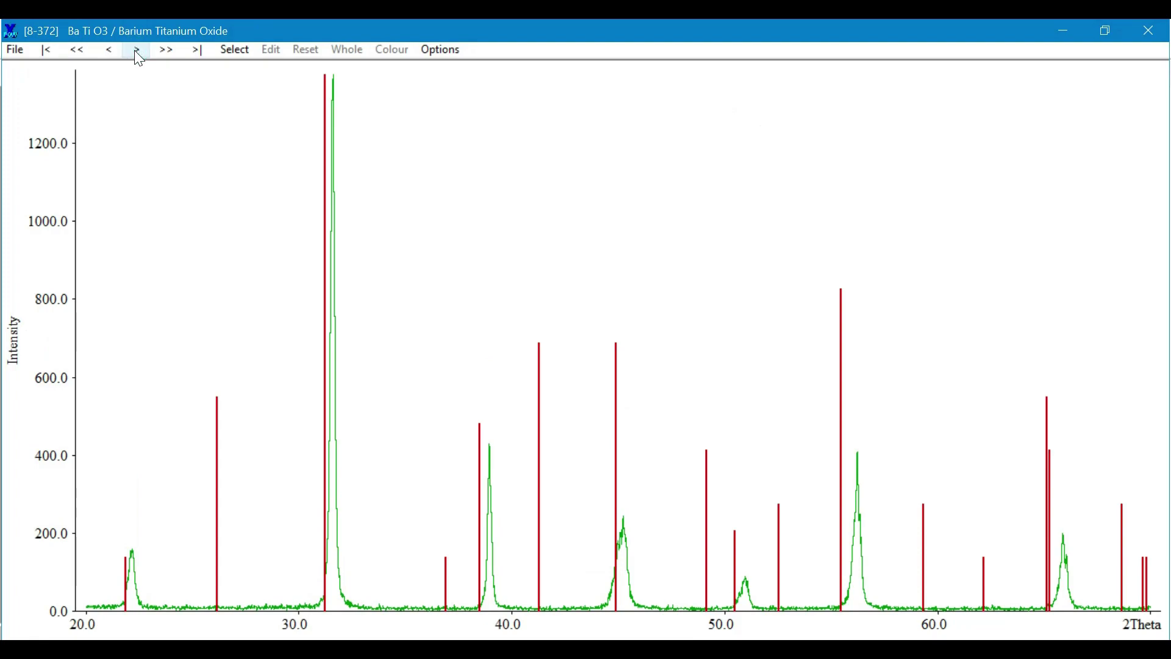
left_click(135, 50)
left_click(135, 51)
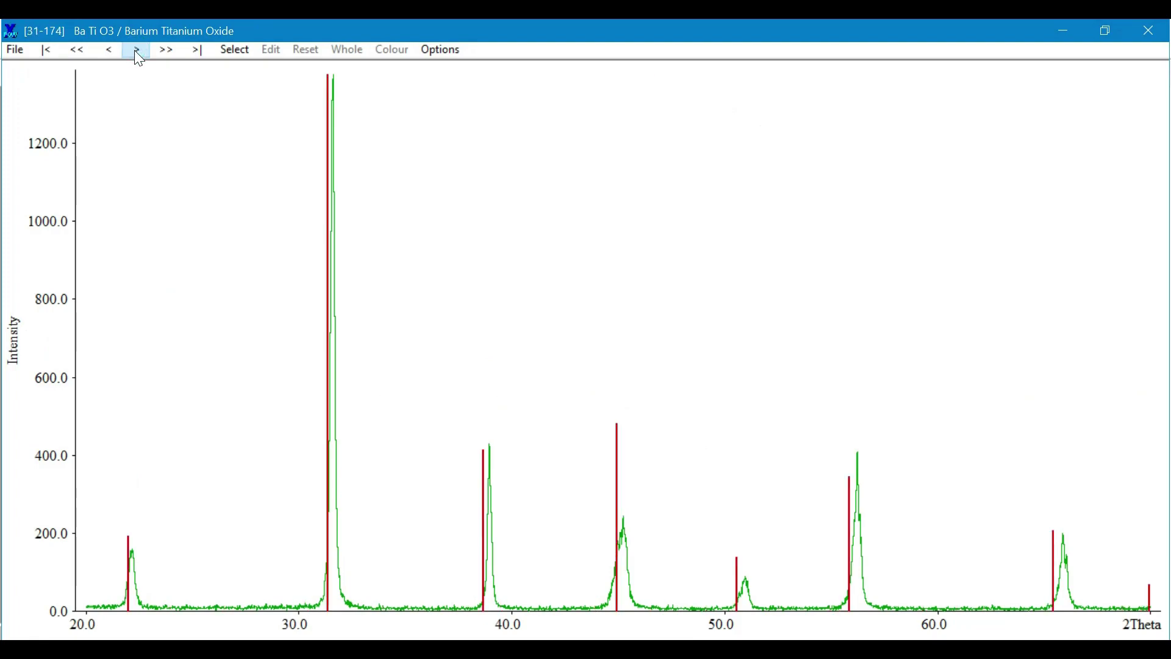
left_click(135, 51)
left_click(136, 51)
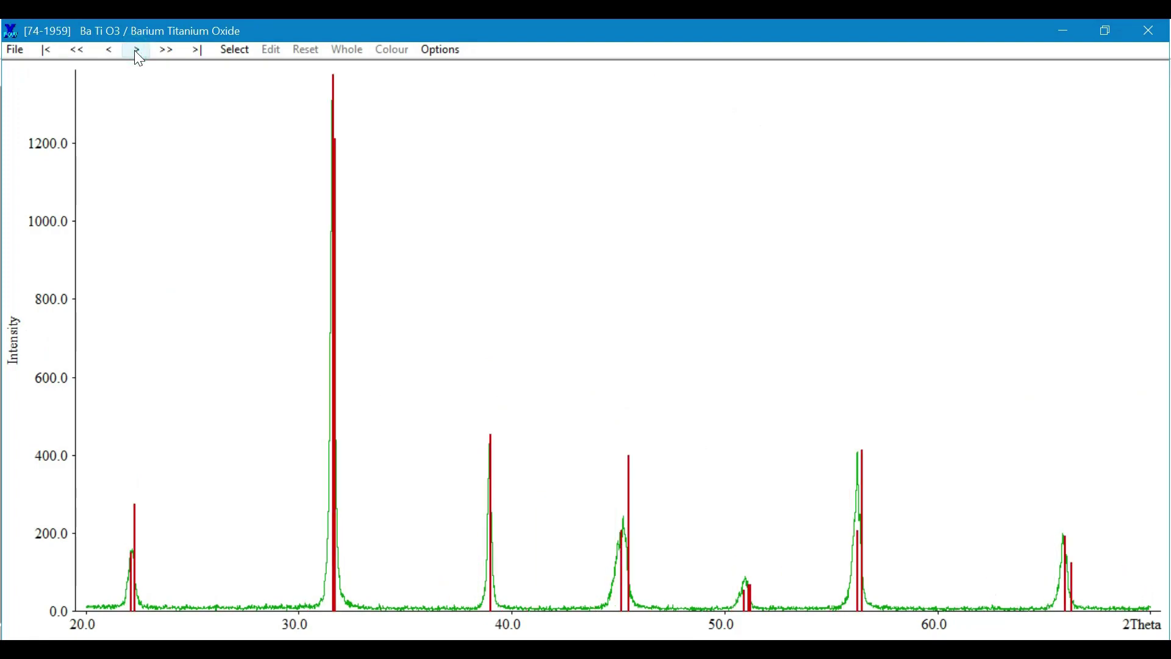
left_click(135, 51)
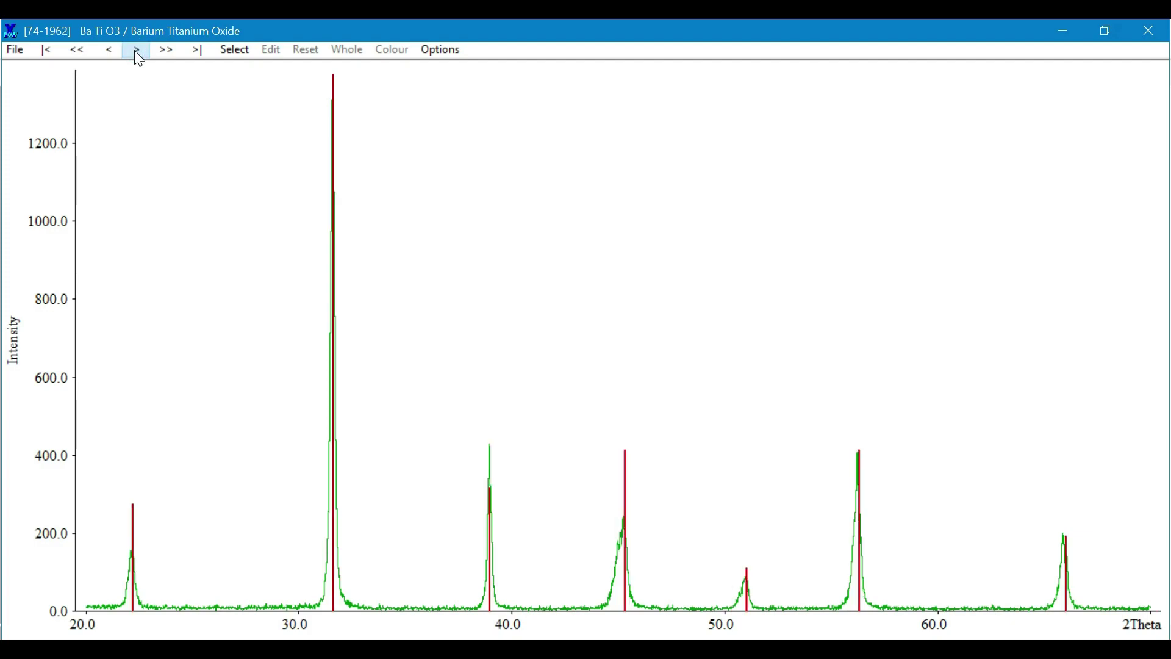
left_click(136, 50)
left_click(136, 51)
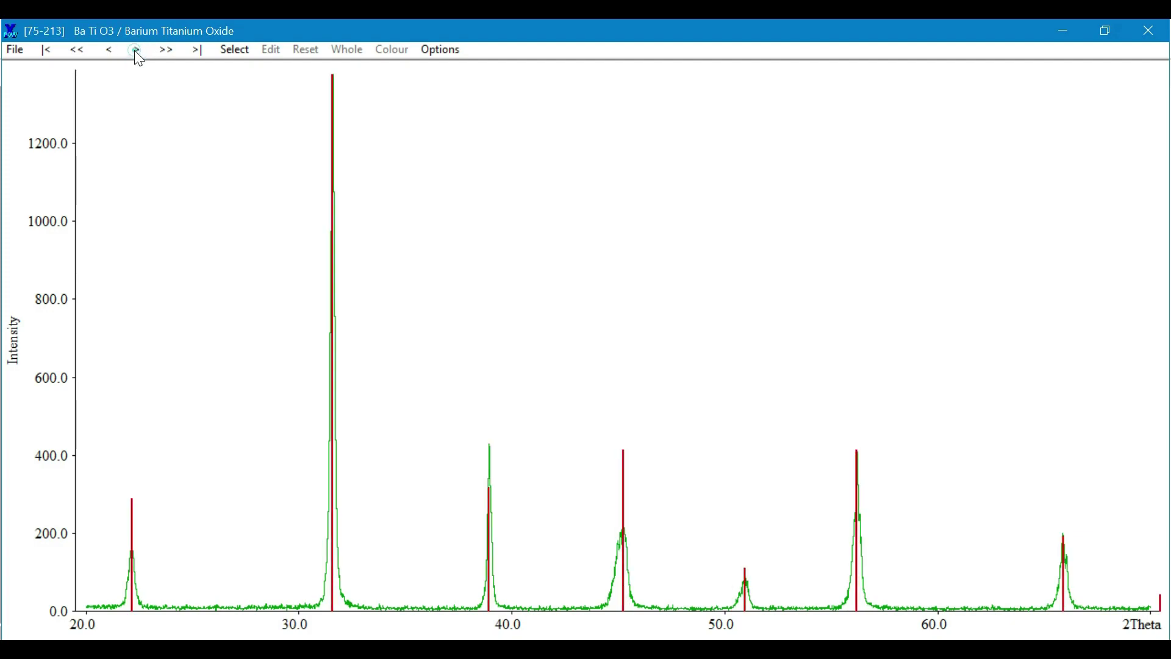
left_click(136, 51)
left_click(135, 51)
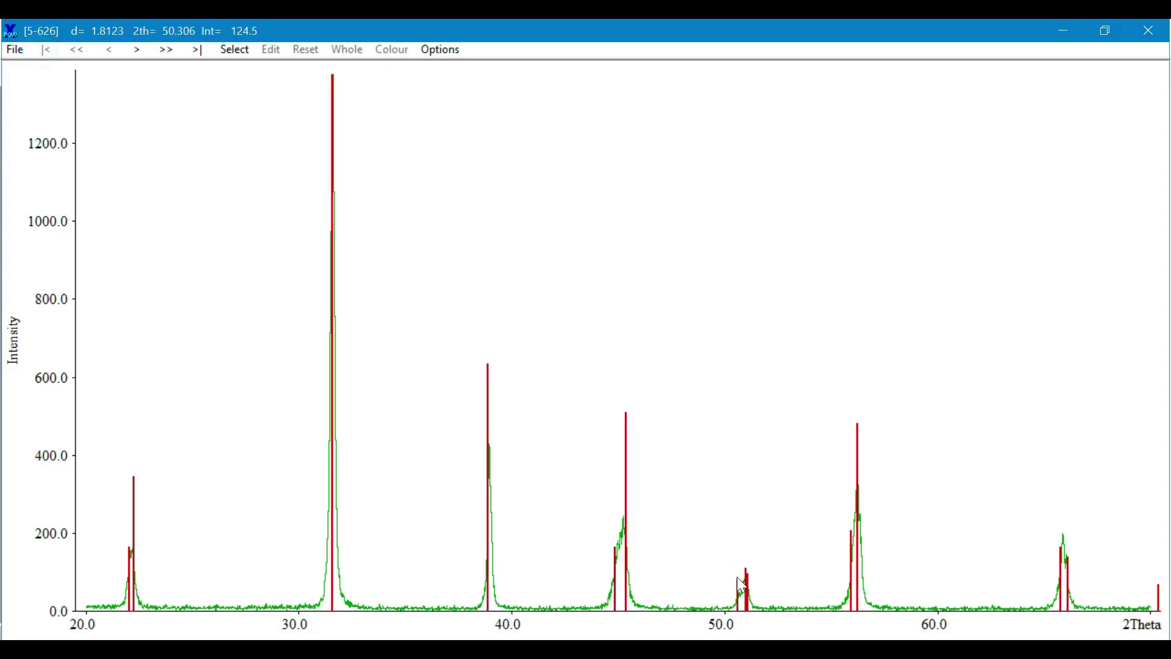
left_click(680, 366)
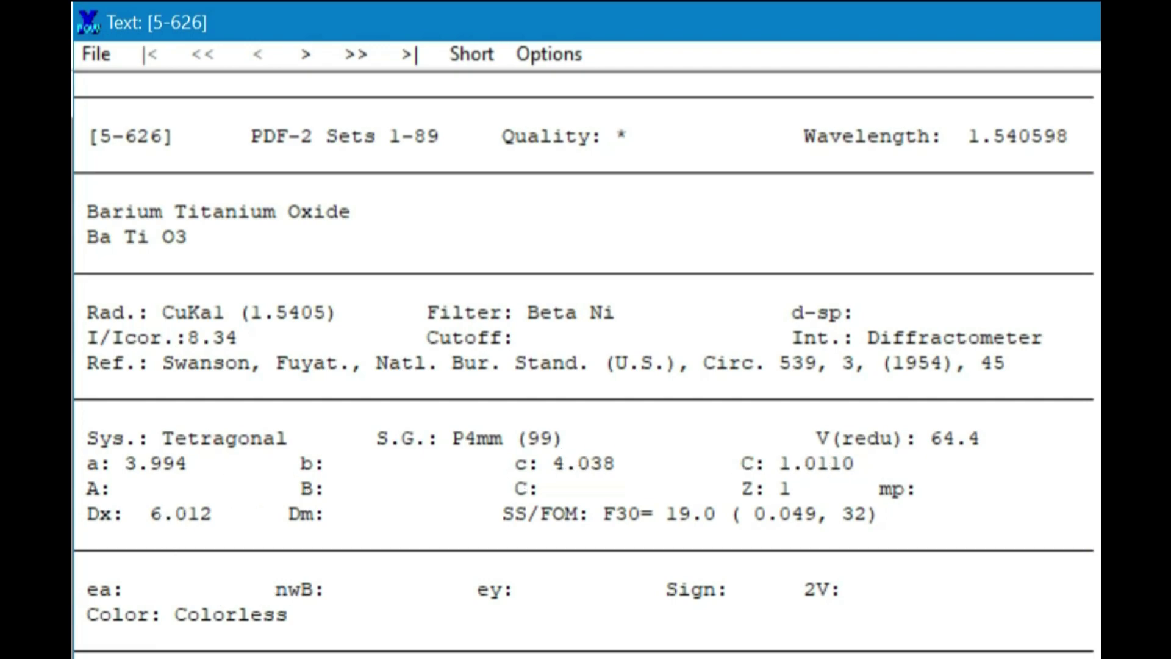
Step: Scroll card 5-626's record down to the d-spacing table and back to the top
scroll(75, 549, "down", 5)
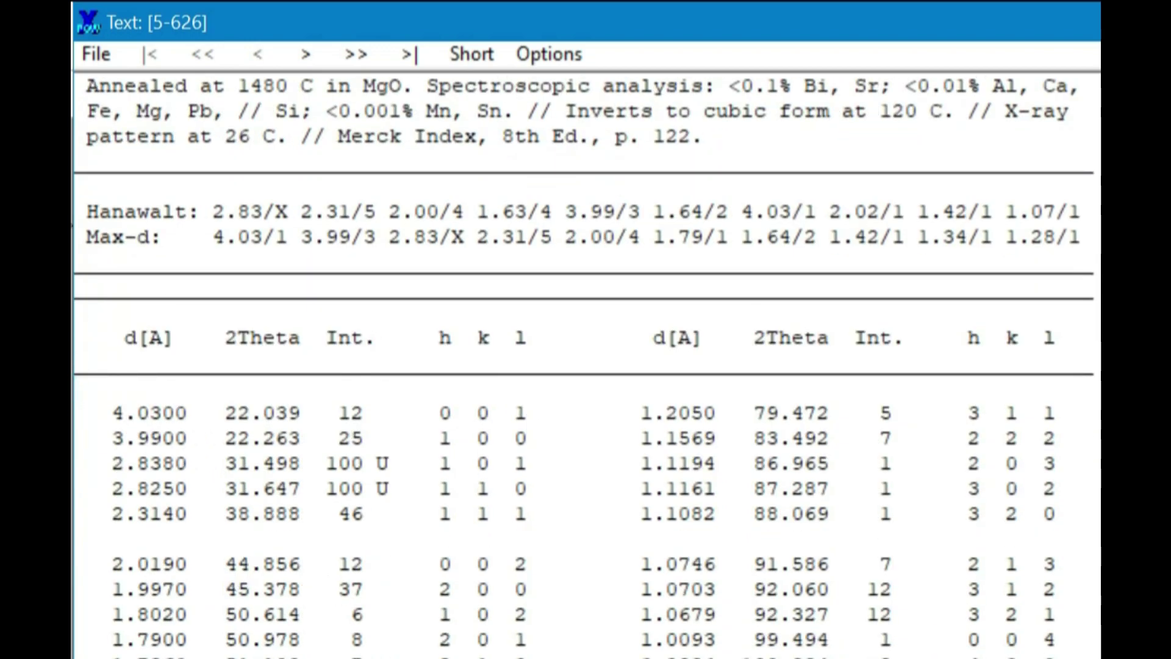
scroll(741, 589, "up", 10)
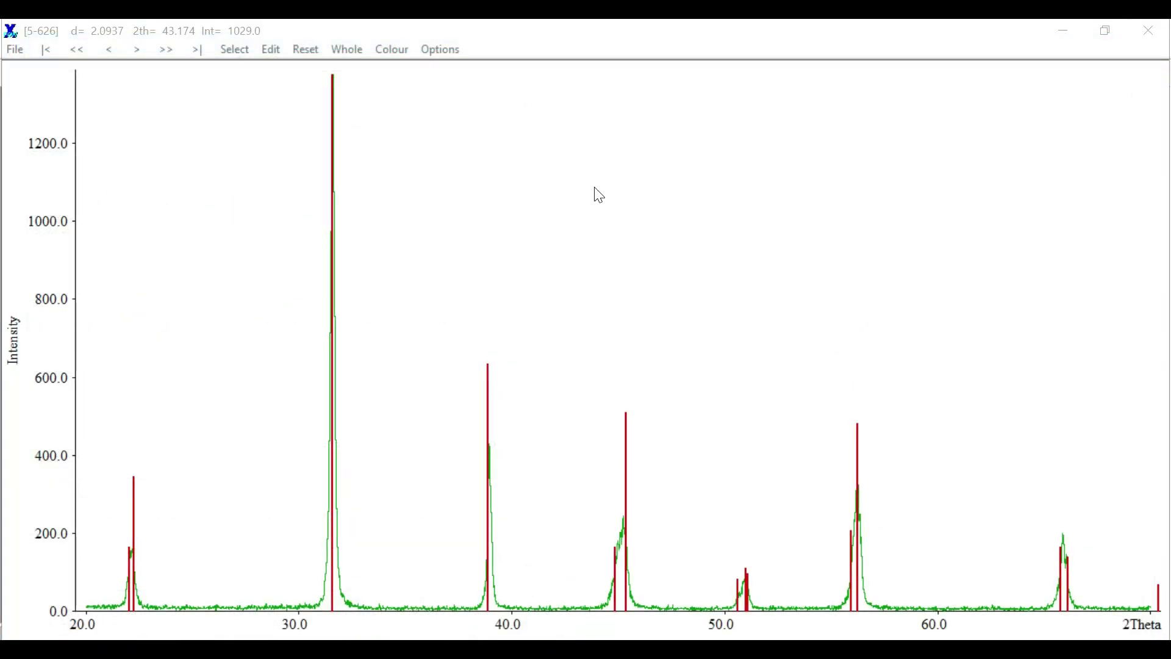
Step: Close the card plot and earlier search results, then load raw pattern 111 in Raw Data Graphics
left_click(1147, 33)
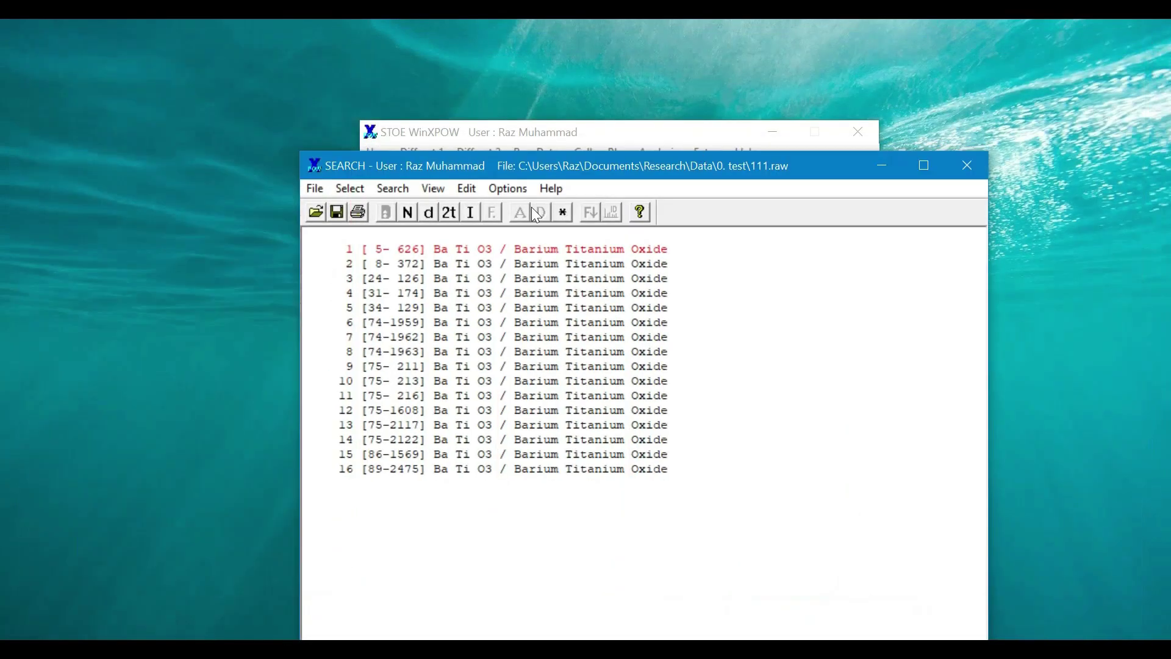
left_click(967, 166)
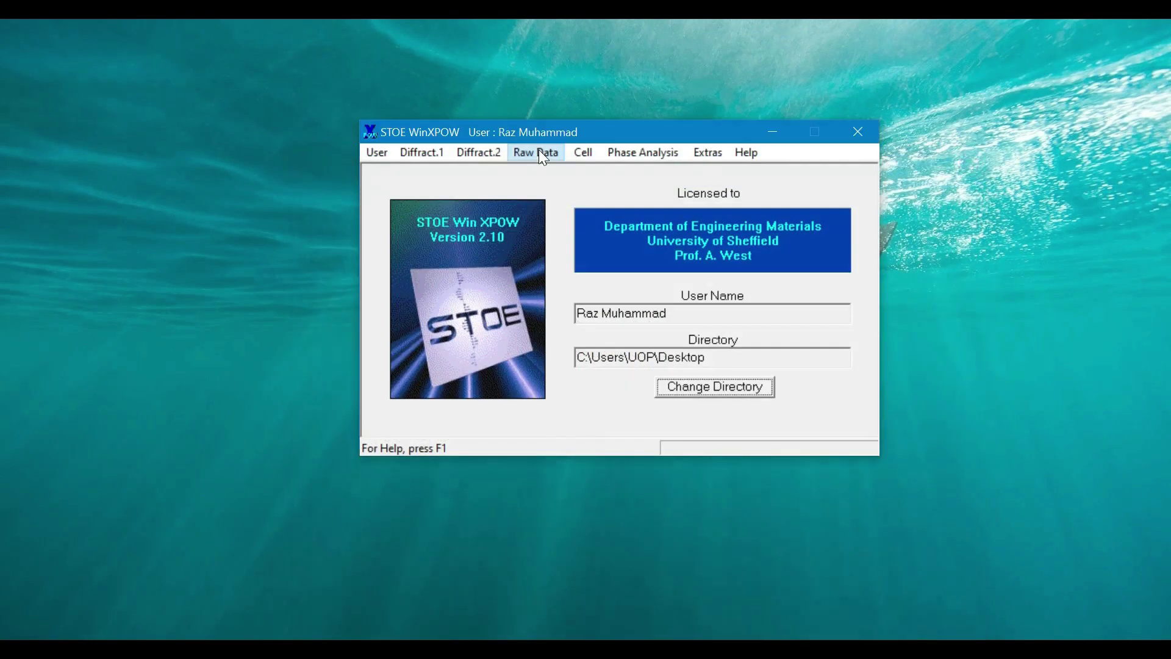
left_click(537, 152)
left_click(559, 174)
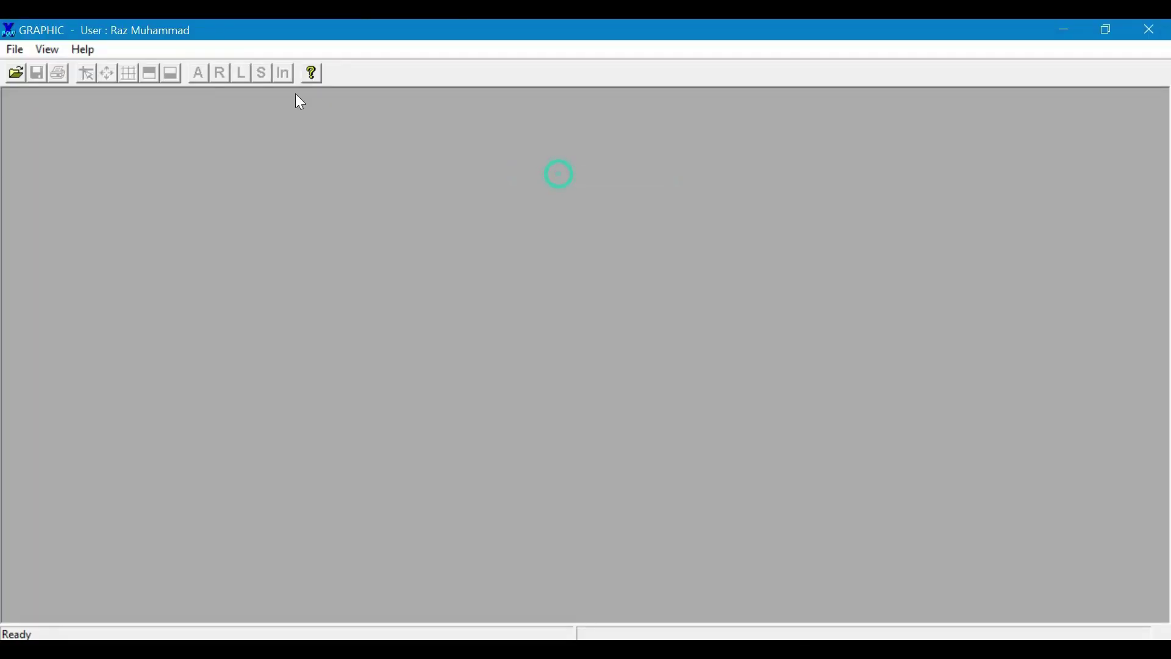
left_click(16, 73)
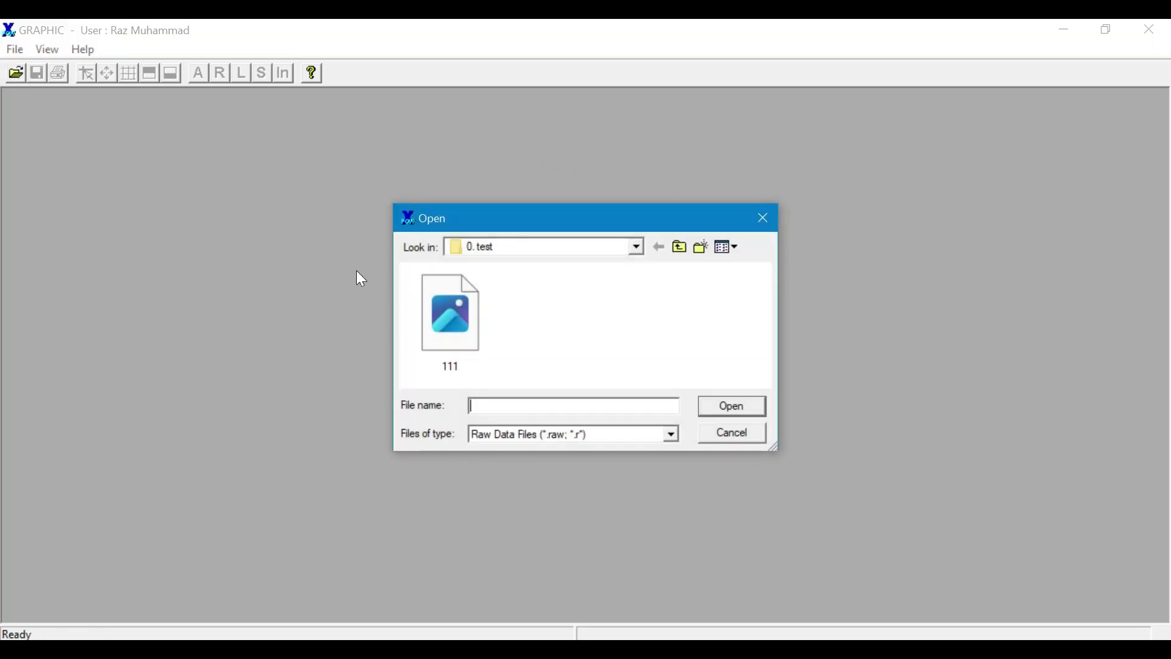
left_click(468, 316)
double_click(468, 315)
Step: Run Find Peaks on pattern 111 with default parameters, detecting 7 peaks
left_click(102, 50)
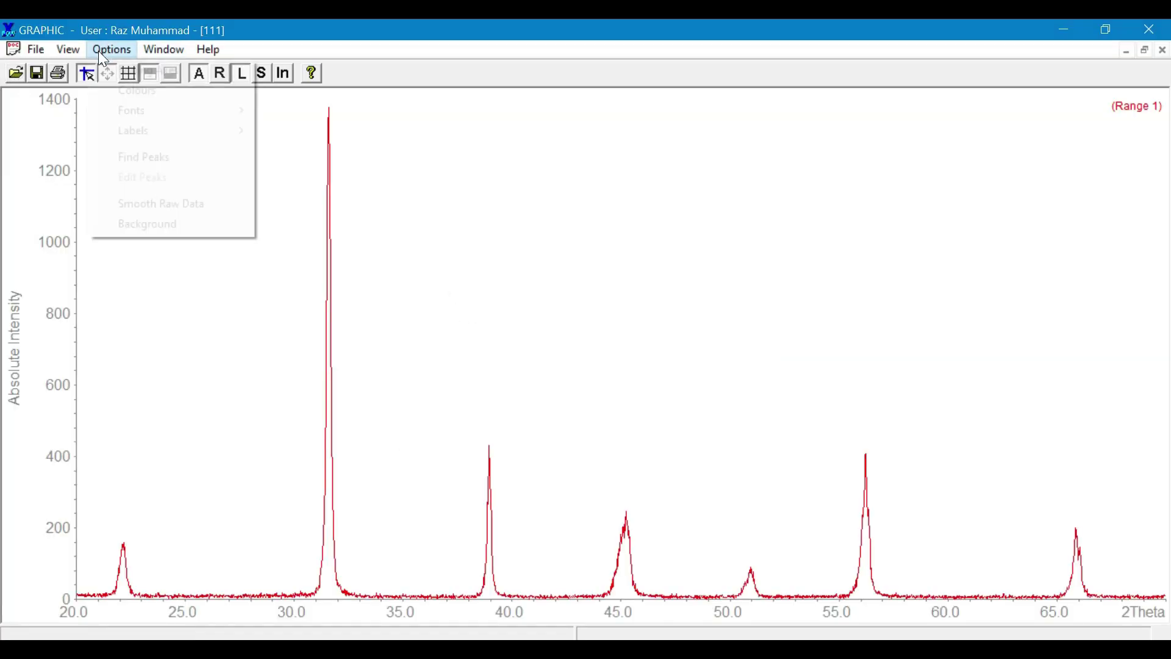
left_click(142, 158)
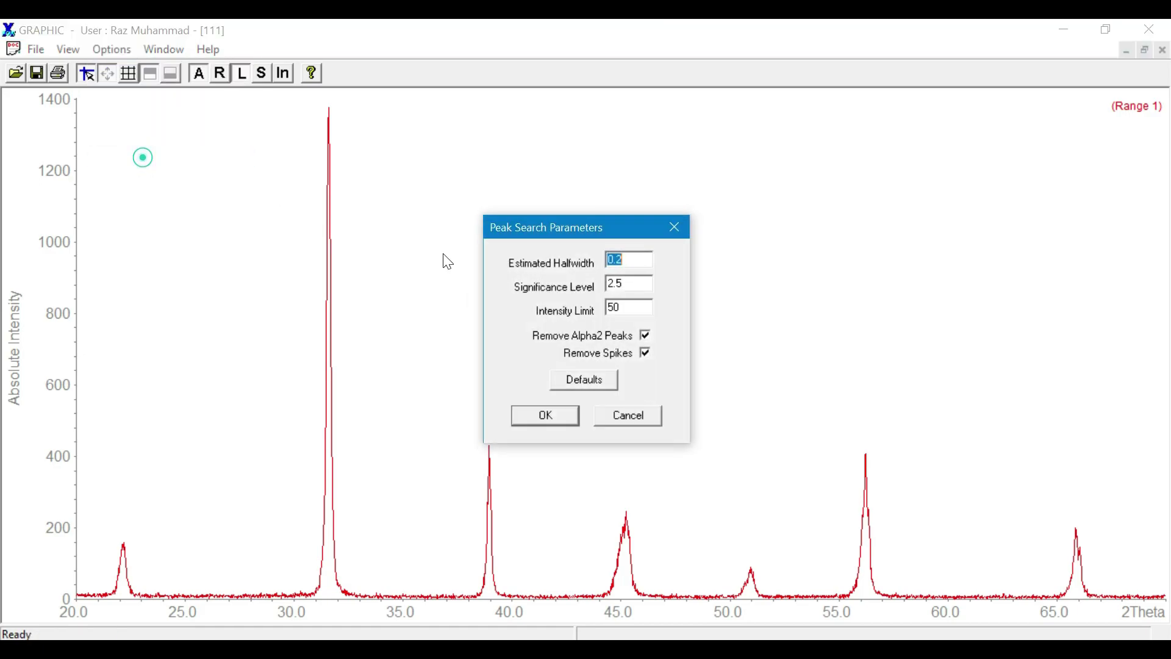
left_click(554, 419)
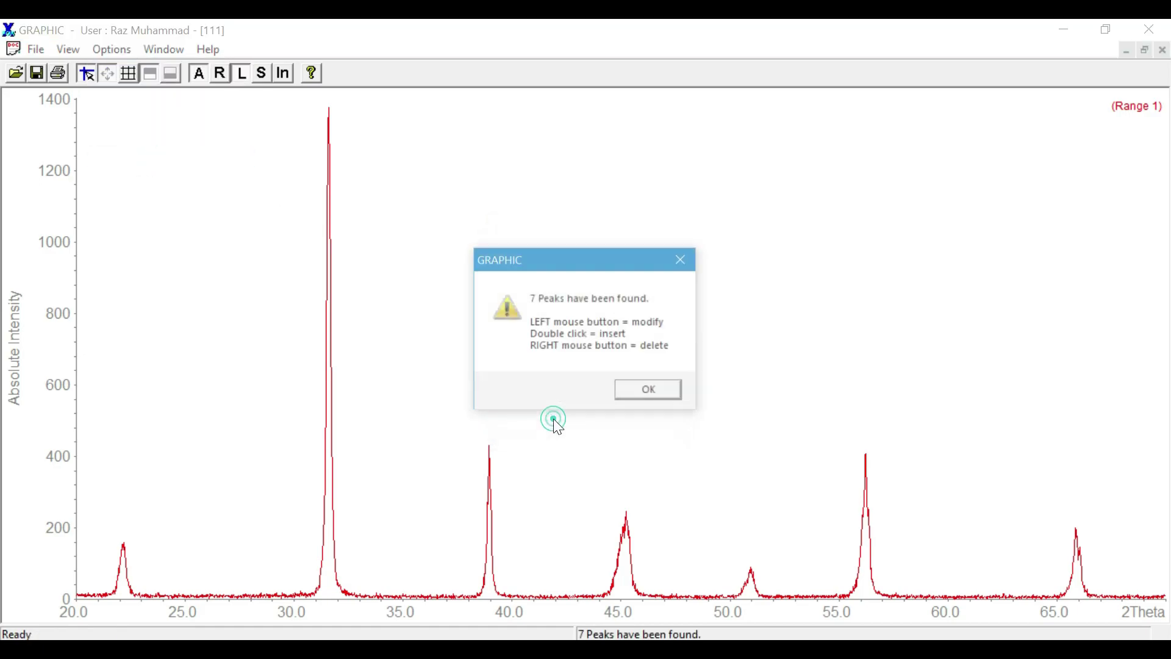
left_click(649, 393)
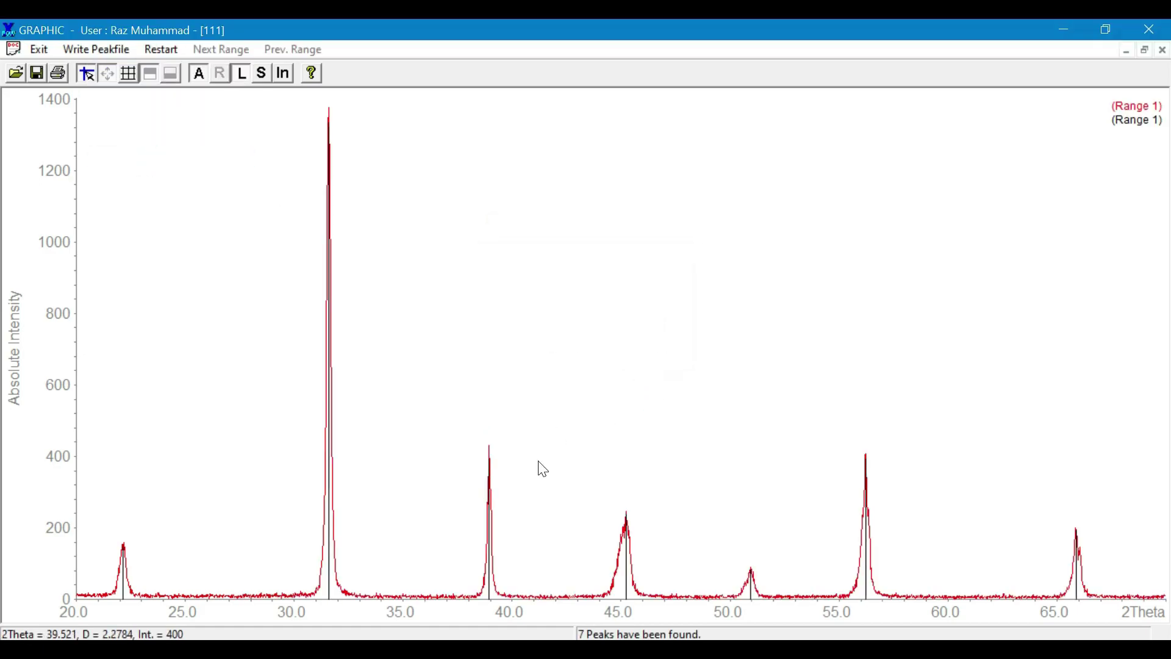
Step: Write the 7 found peaks to peak file 123 and close the graphics window
left_click(91, 53)
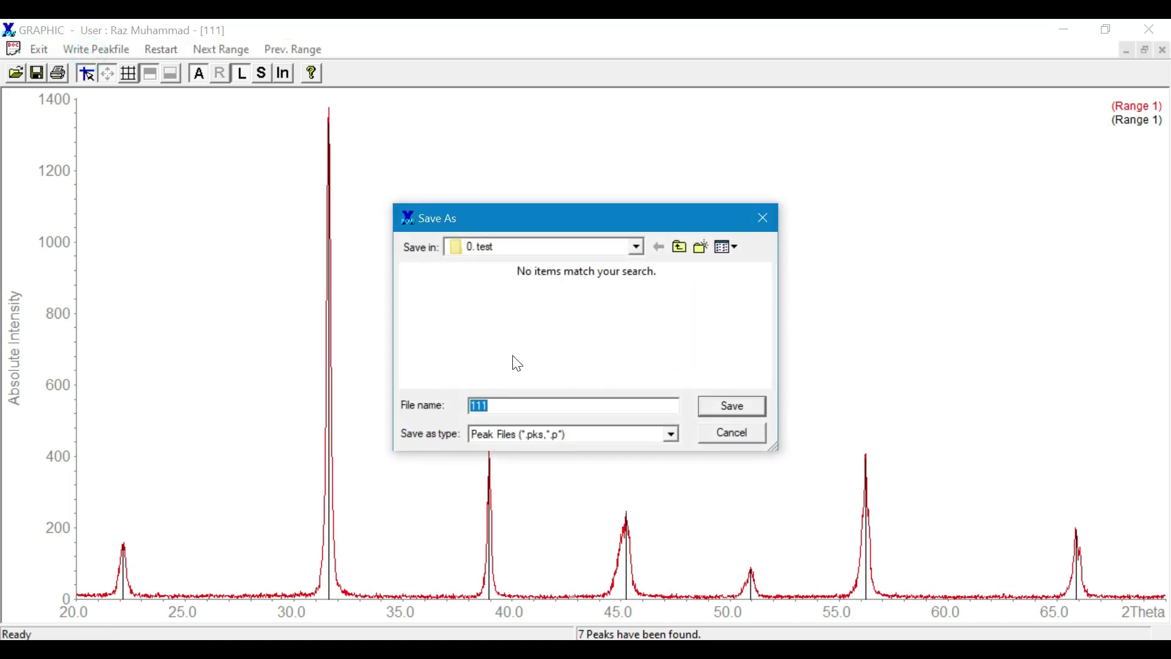
type("123")
left_click(732, 406)
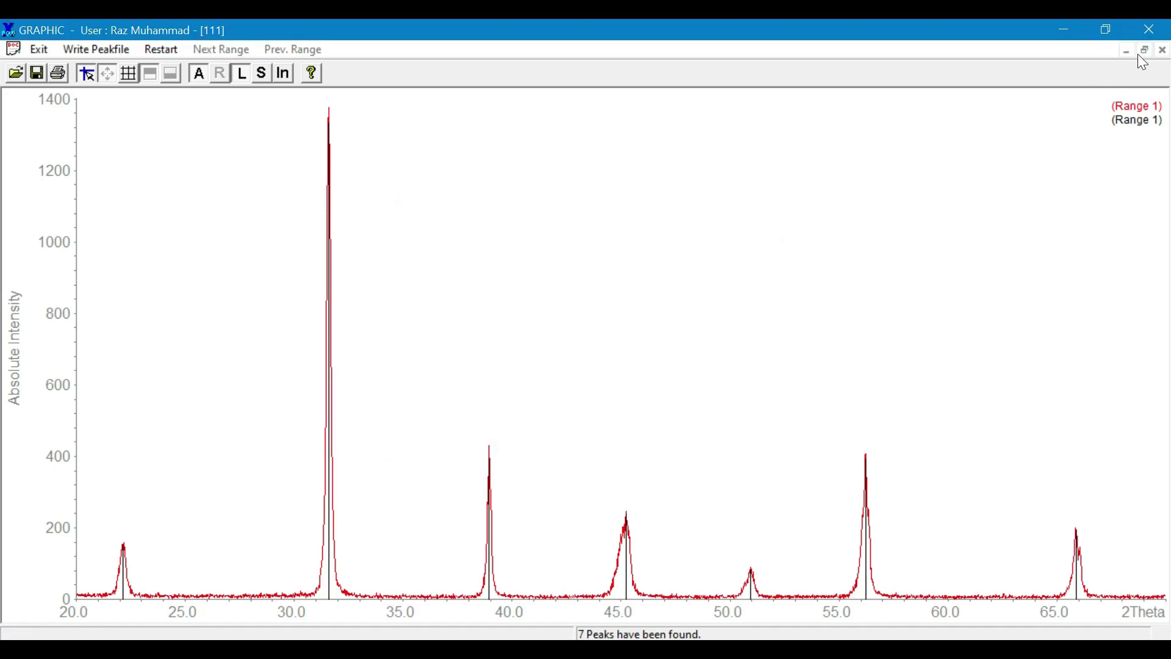
left_click(1150, 29)
Step: Launch Phase Analysis Search/Match full-screen and load peak file 123.pks
left_click(628, 155)
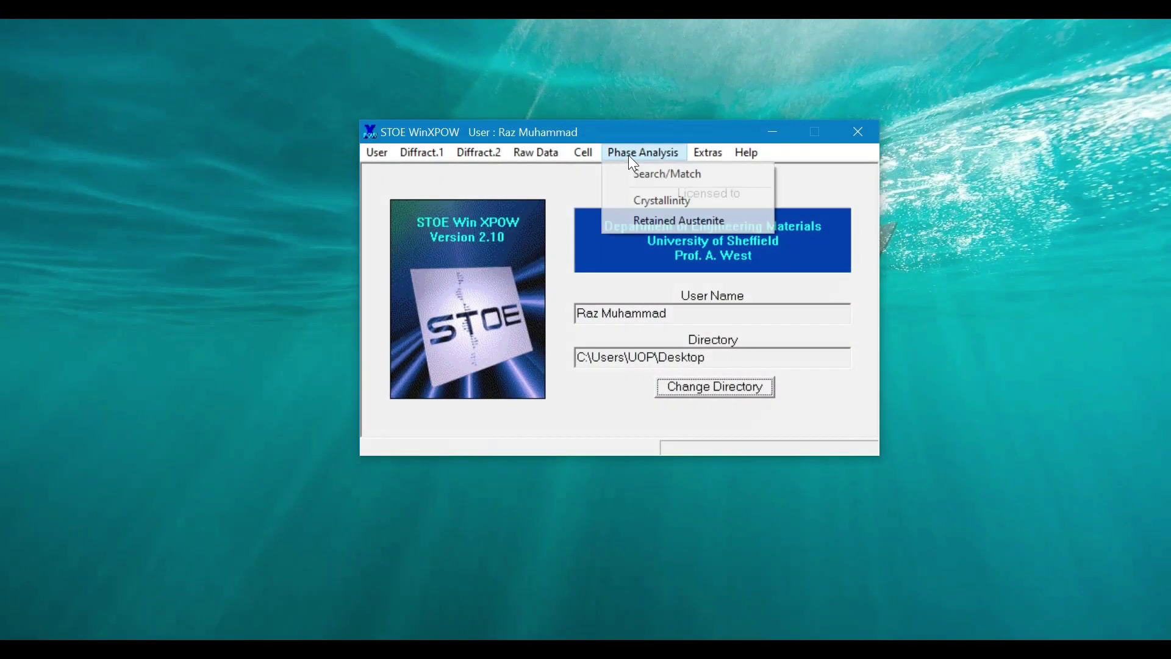
left_click(638, 173)
double_click(473, 164)
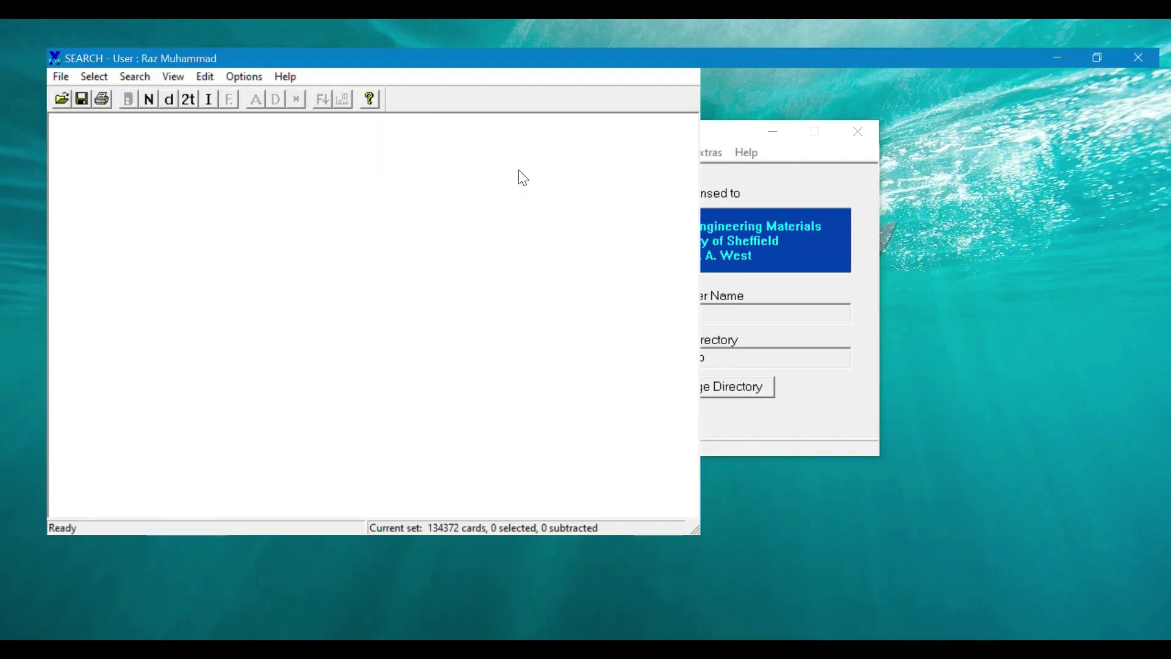
left_click(15, 74)
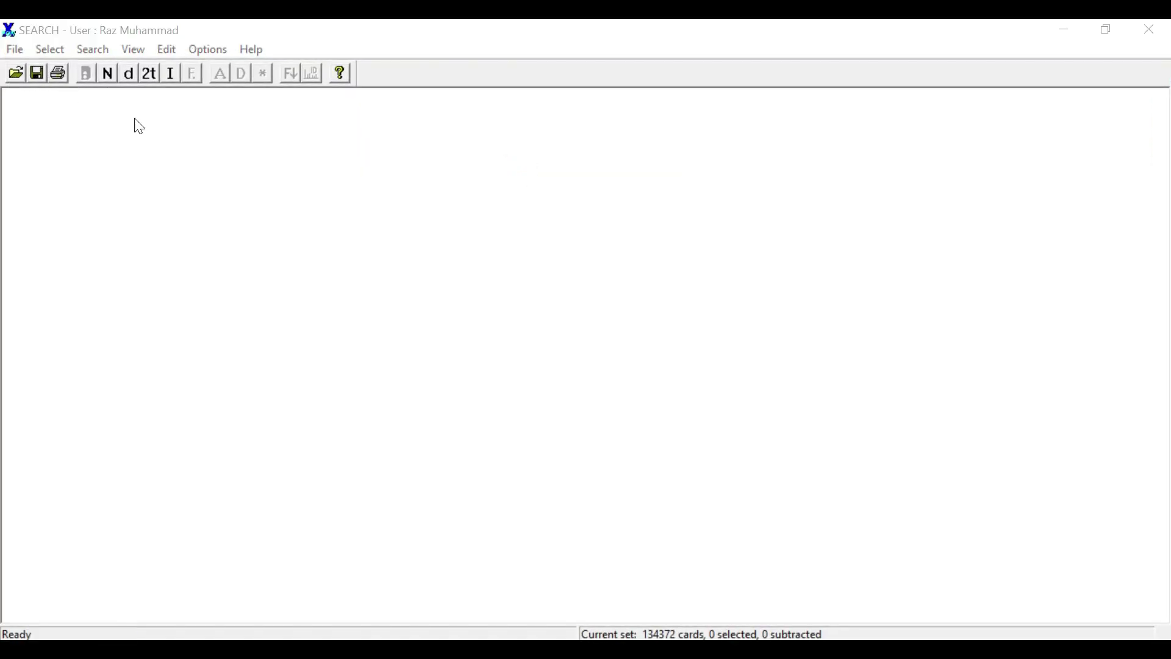
double_click(68, 149)
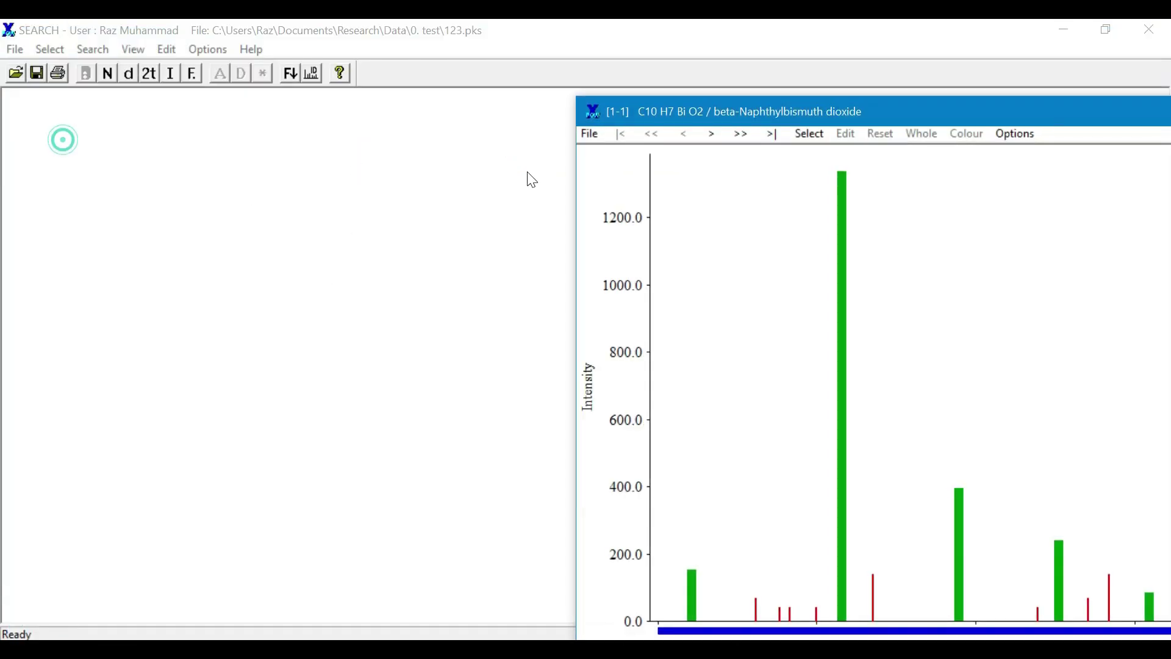
Step: Run Search > Find against the PDF database, listing 460 matching cards
left_click(706, 105)
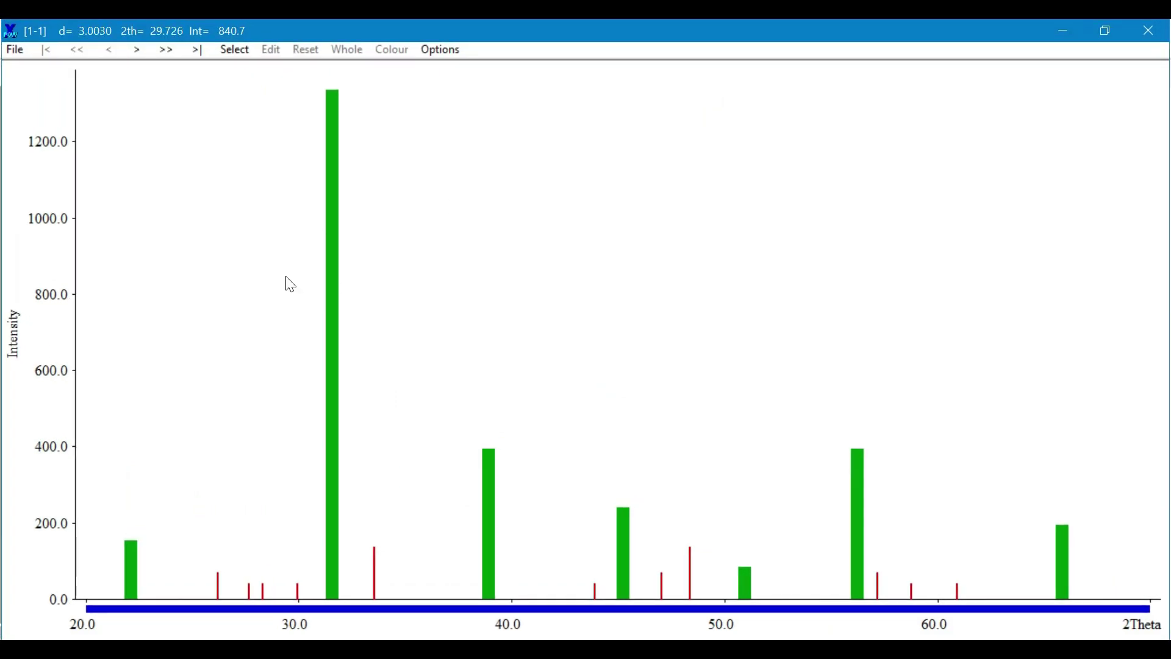
double_click(769, 29)
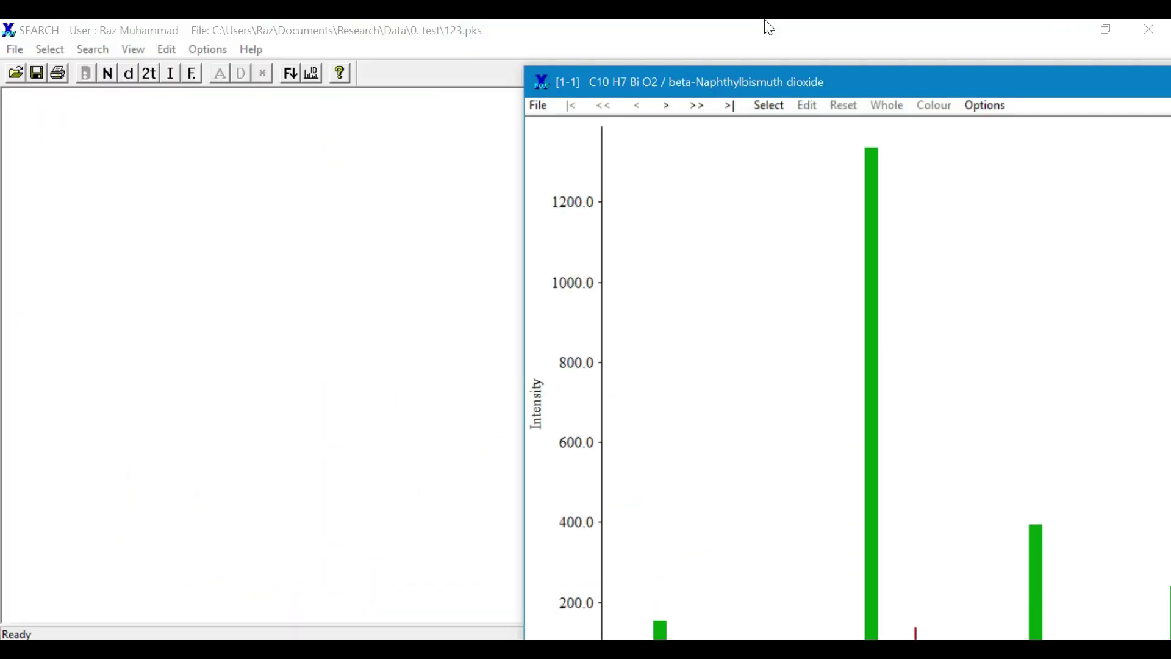
left_click(105, 50)
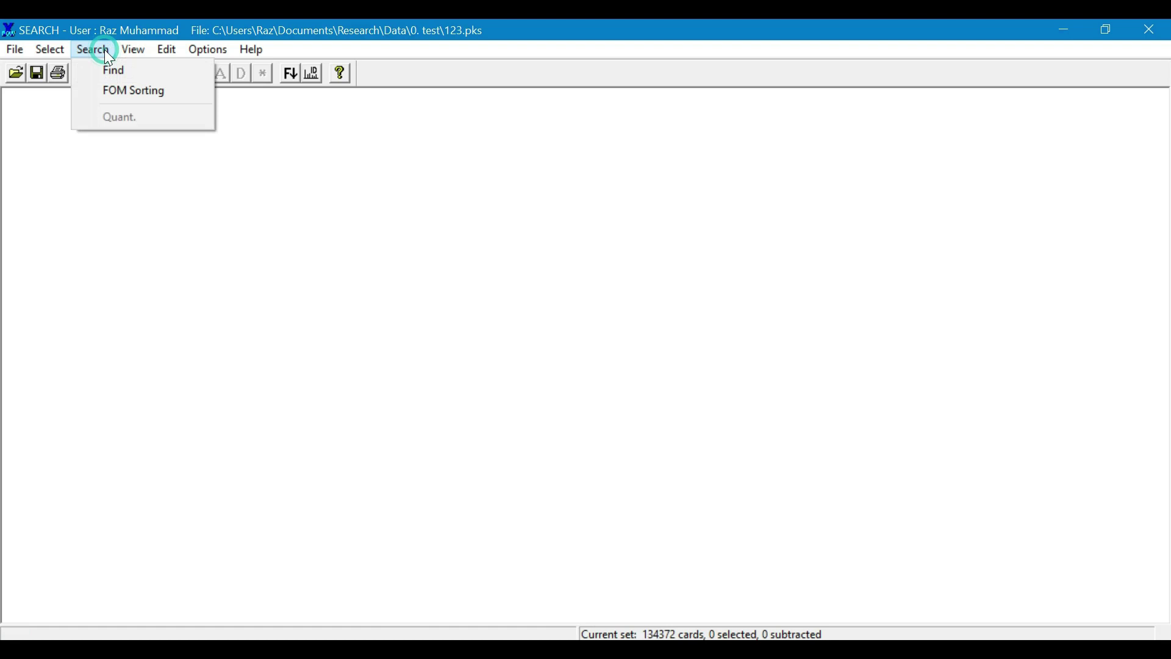
left_click(113, 72)
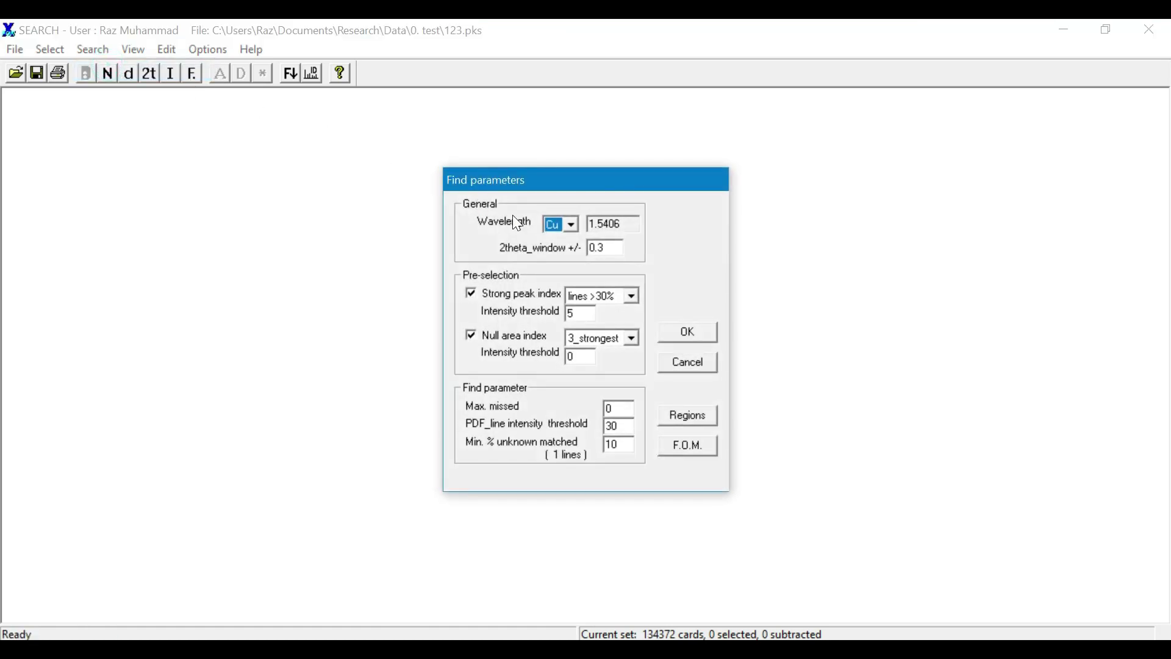
left_click(705, 336)
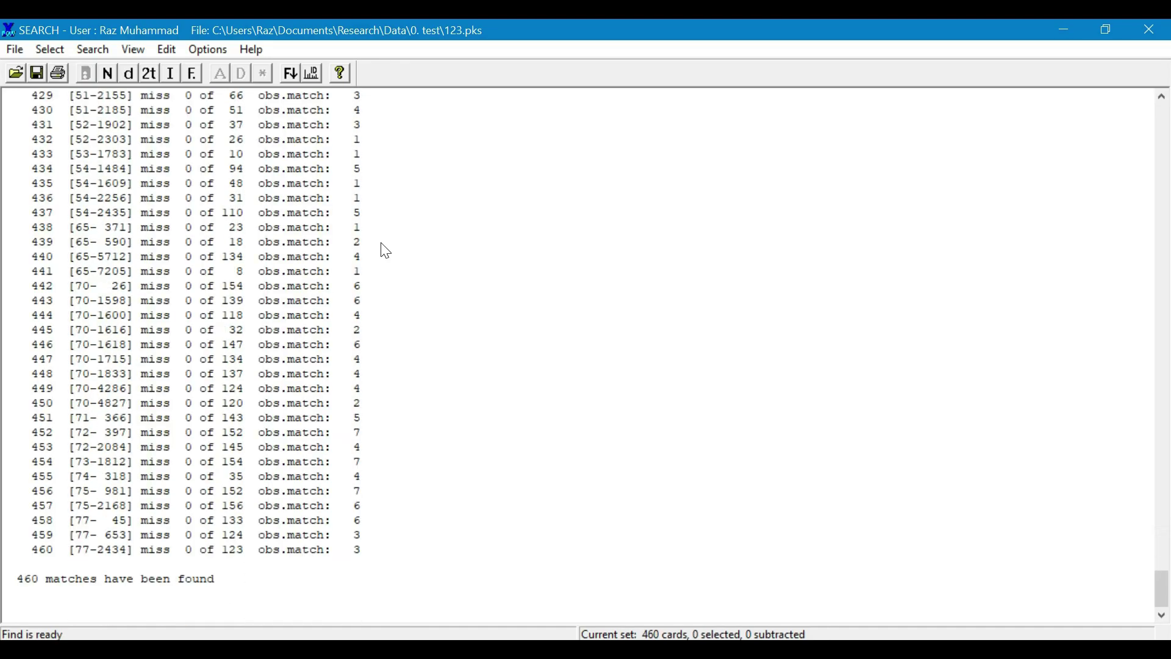
Step: Sort the 460 matches by chemical name and open card [23-1023] Barium Iron Oxide's plot
left_click(102, 72)
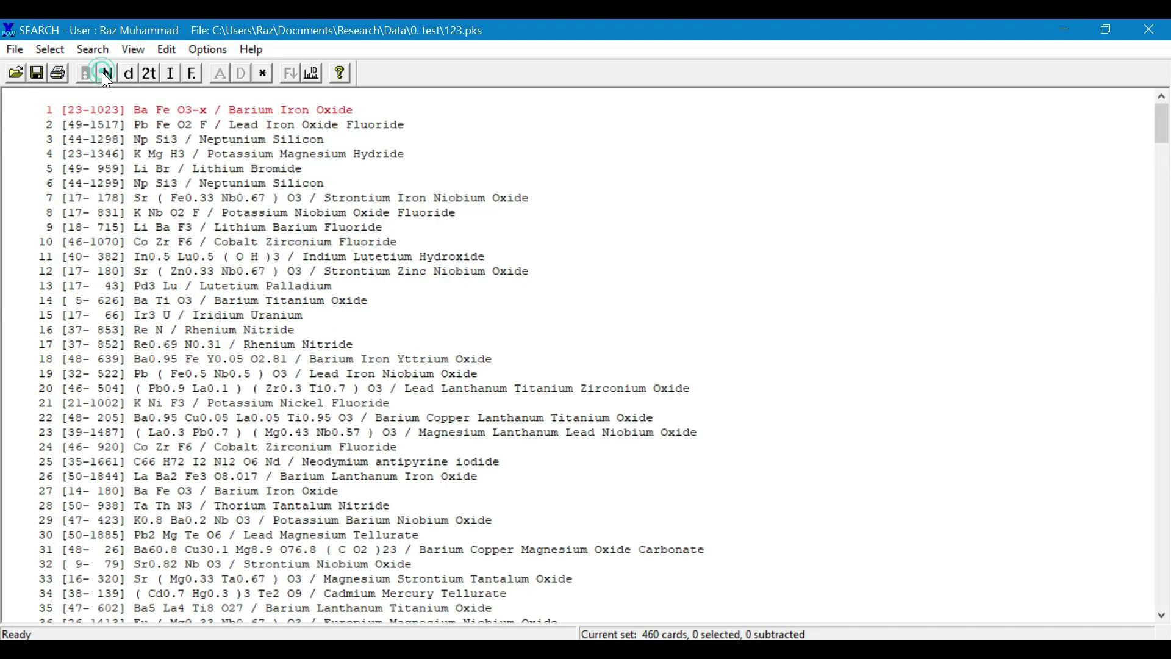
double_click(217, 113)
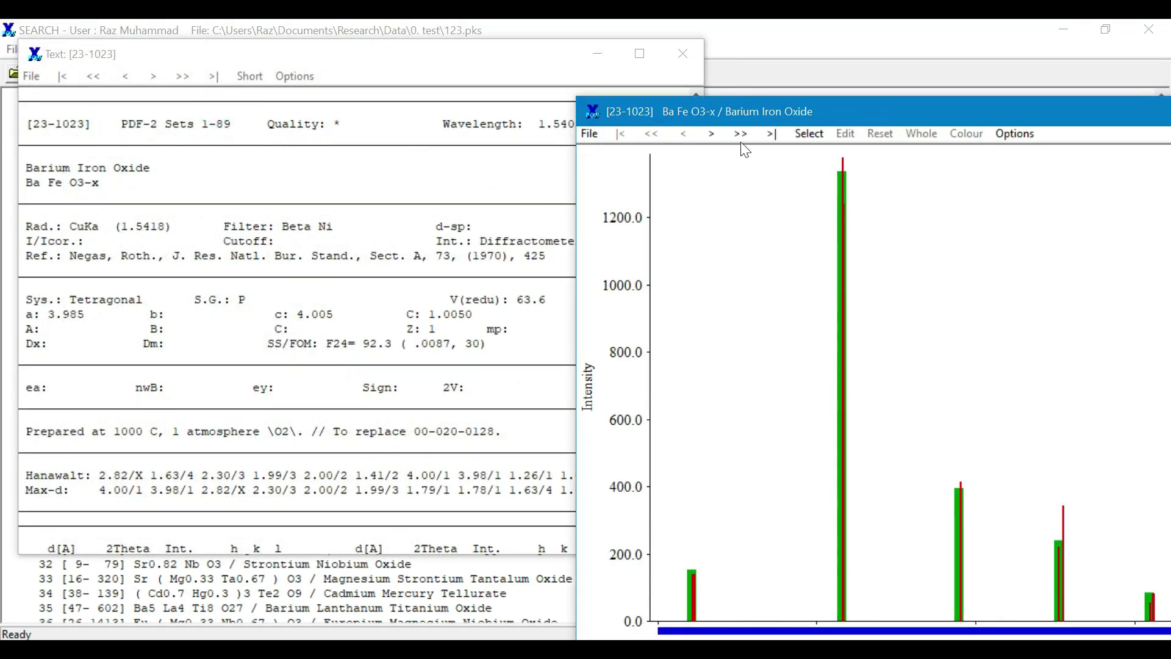
left_click_drag(749, 114, 378, 62)
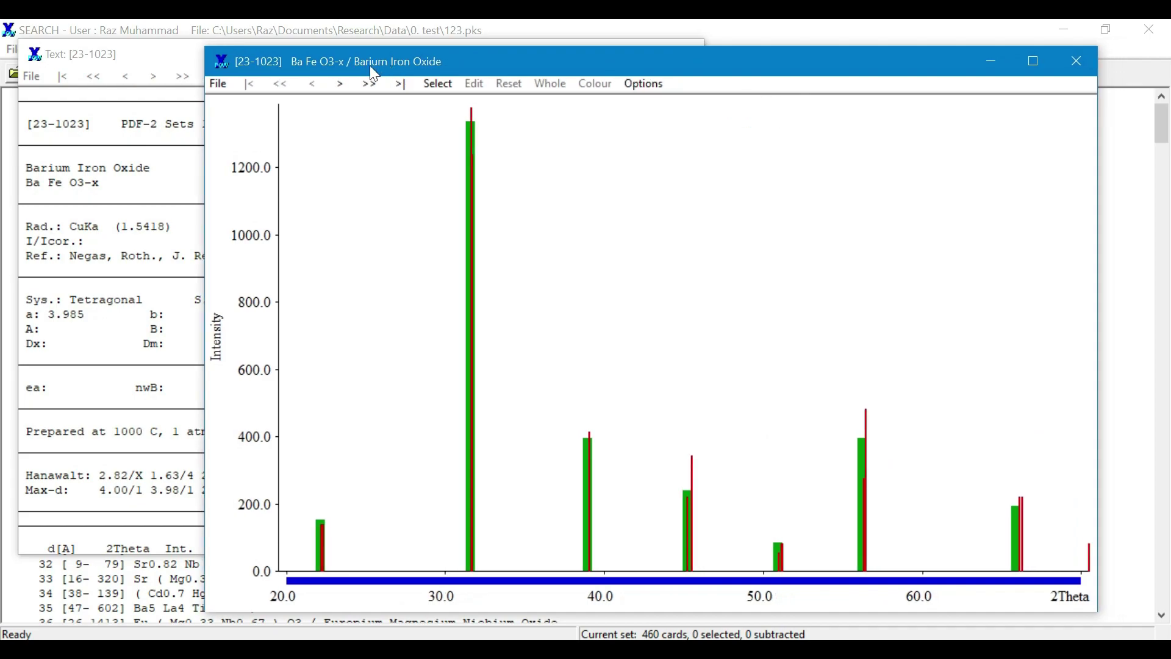
Step: Step through the following reference cards, from Pb Fe O2 F through Li Ba F3 to Co Zr F6
left_click(337, 91)
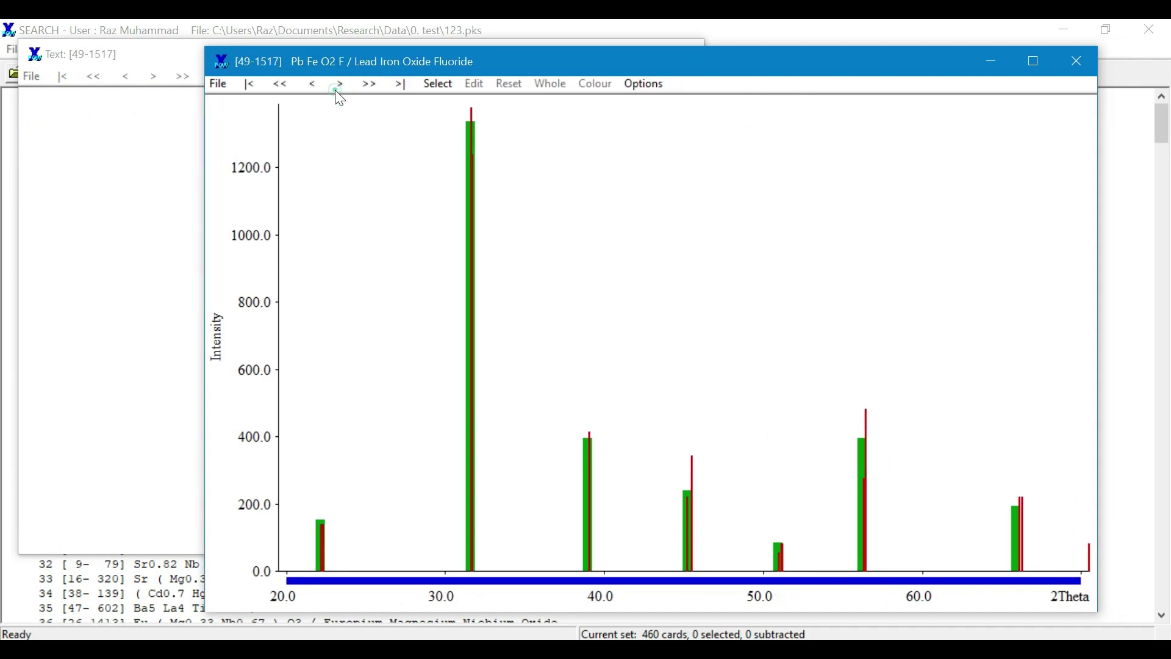
left_click(339, 86)
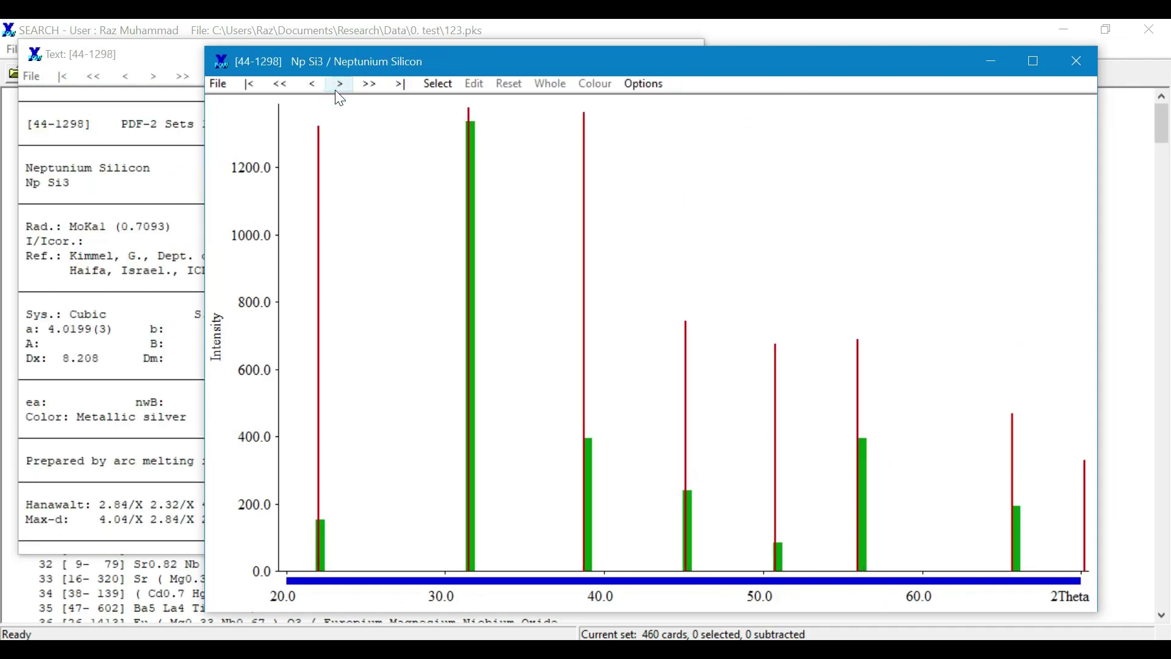
left_click(335, 90)
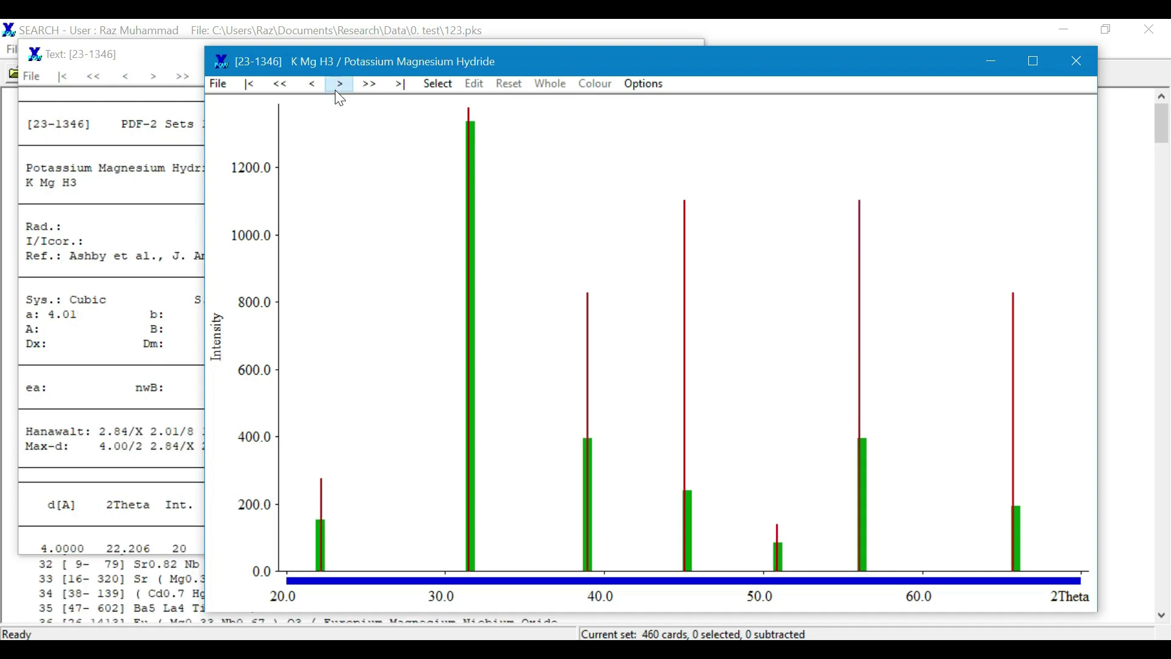
left_click(336, 89)
left_click(335, 90)
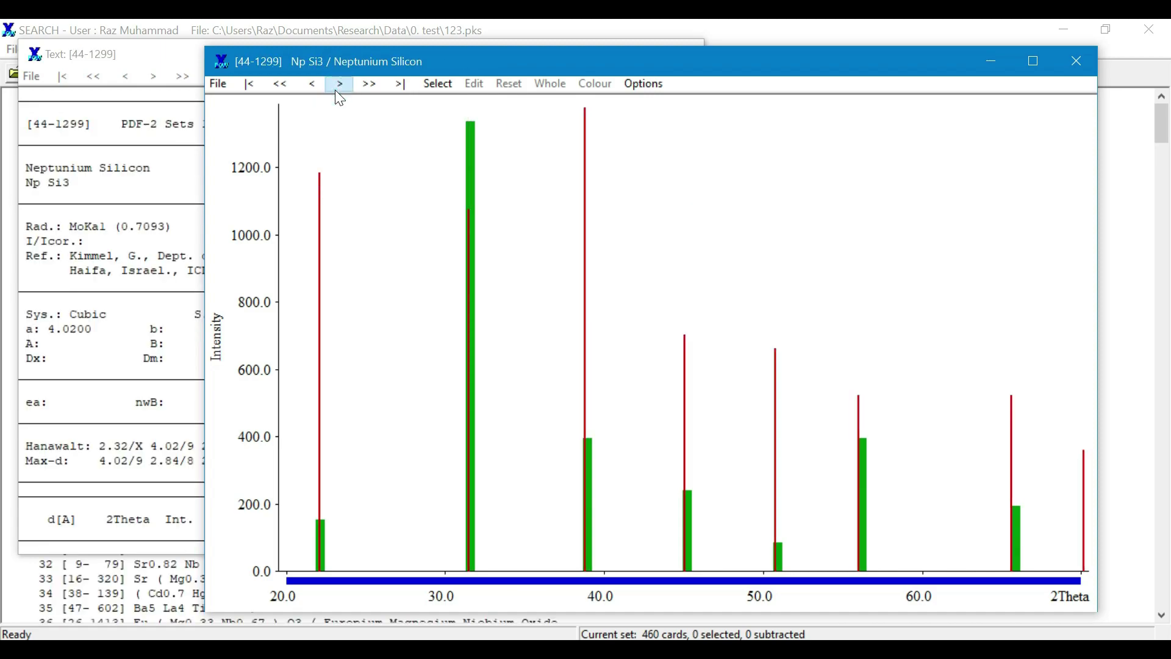
left_click(335, 90)
left_click(335, 90)
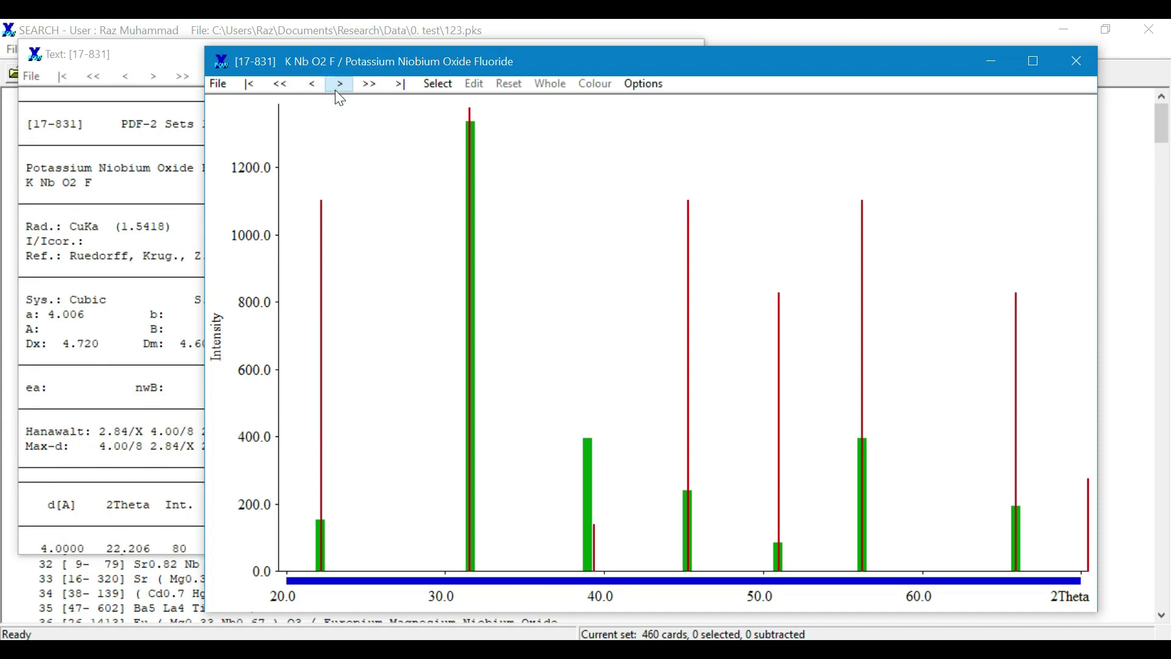
left_click(335, 90)
left_click(335, 89)
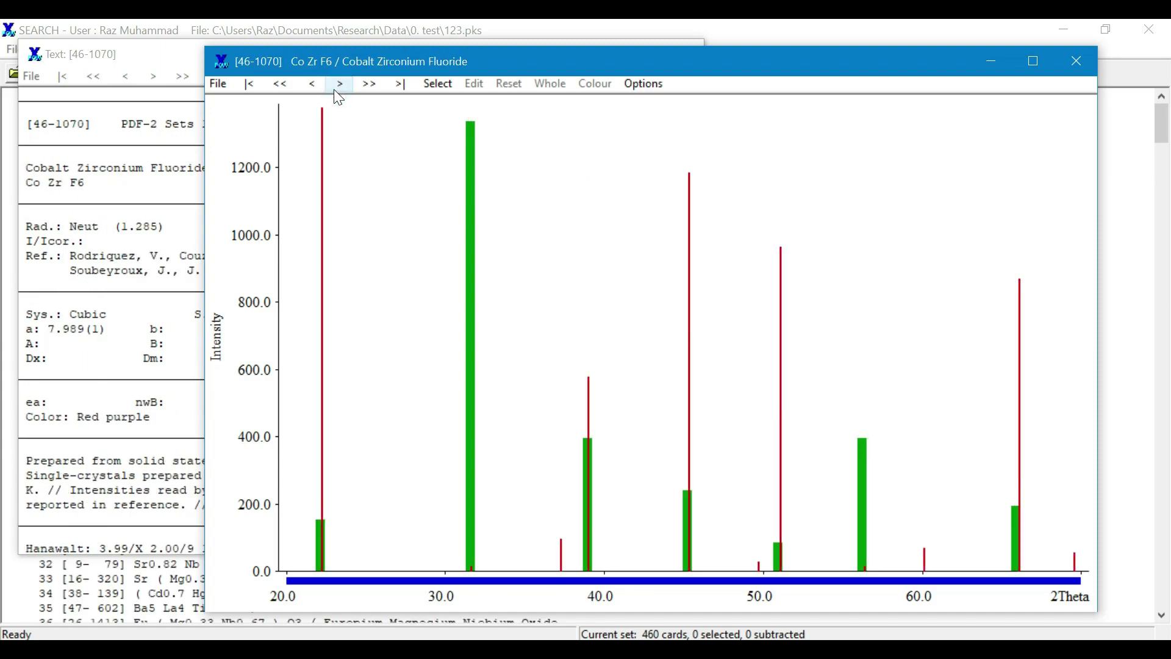
Step: Revisit Li Ba F3, advance to Sr (Zn0.33 Nb0.67) O3, then return to the card list
left_click(318, 86)
left_click(342, 83)
left_click(341, 83)
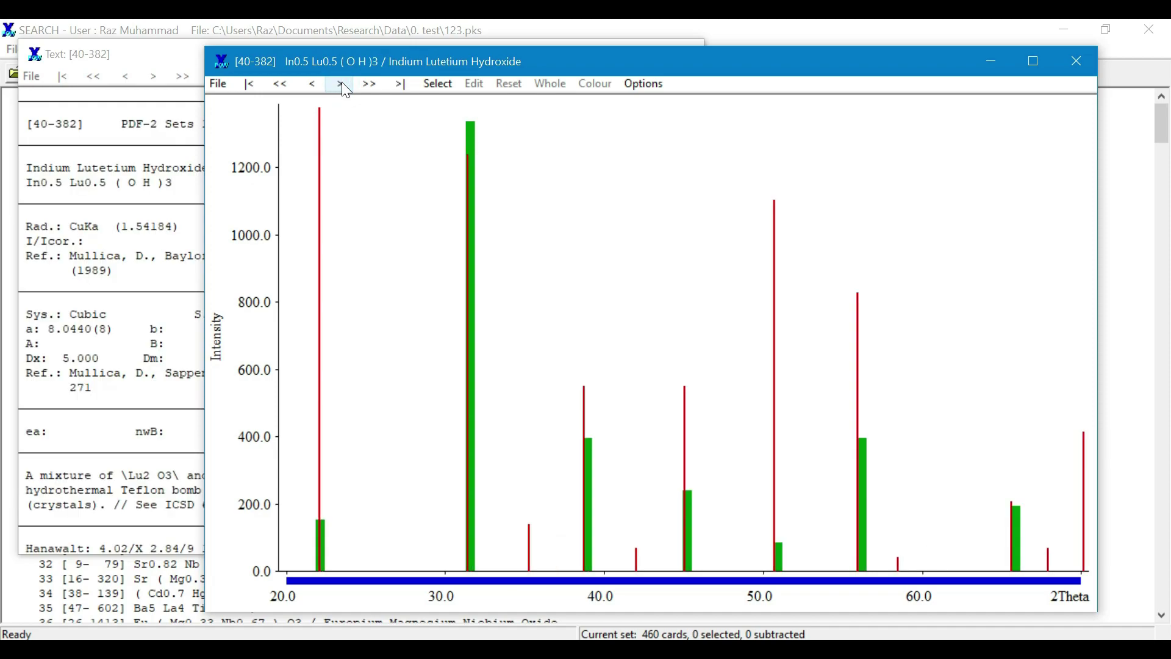
left_click(346, 91)
left_click(126, 32)
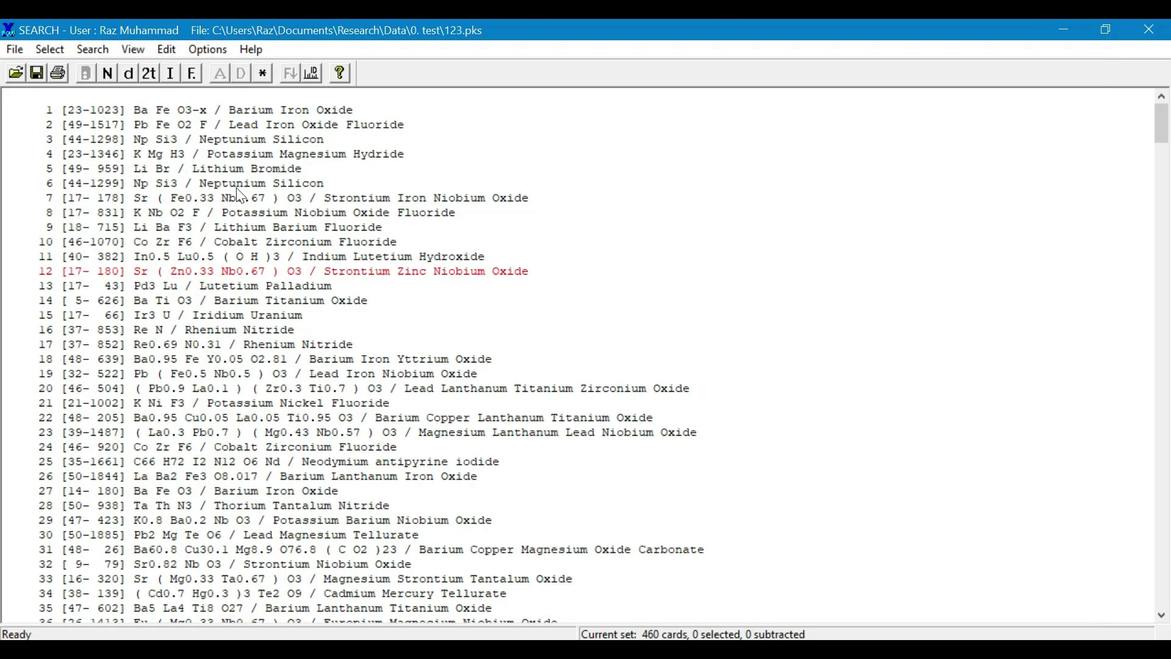